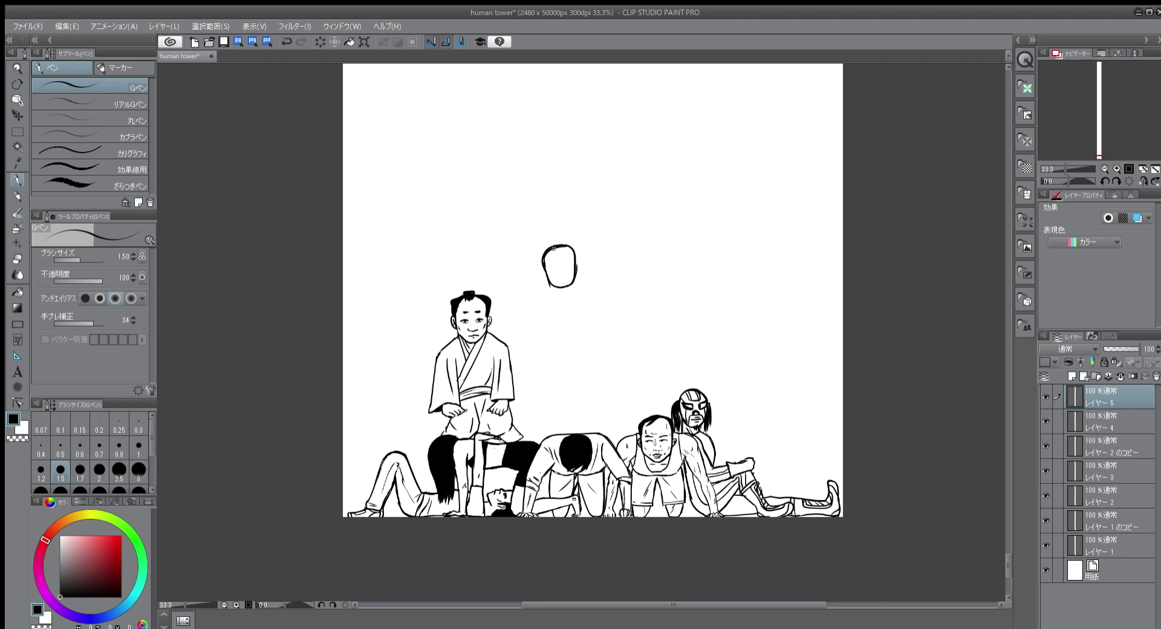
# Step: Draw a parted fringe on the new head, and thin the jaw outline with the eraser at size 2
pyautogui.moveTo(555, 246); pyautogui.dragTo(571, 264)
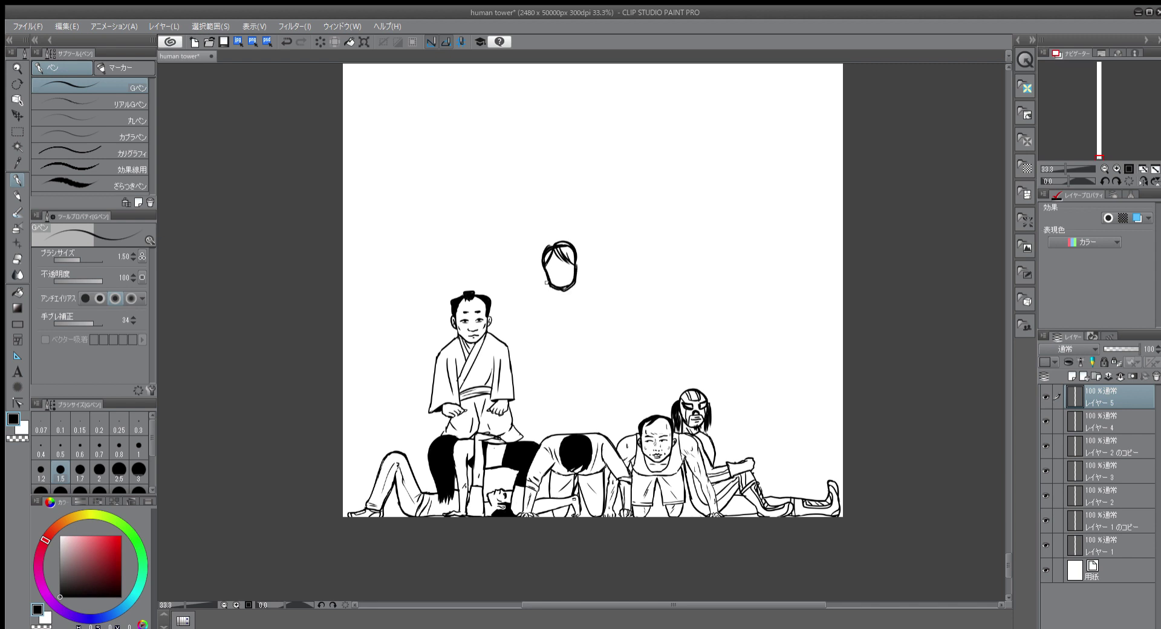
pyautogui.scroll(2, 572, 189)
pyautogui.press('e')
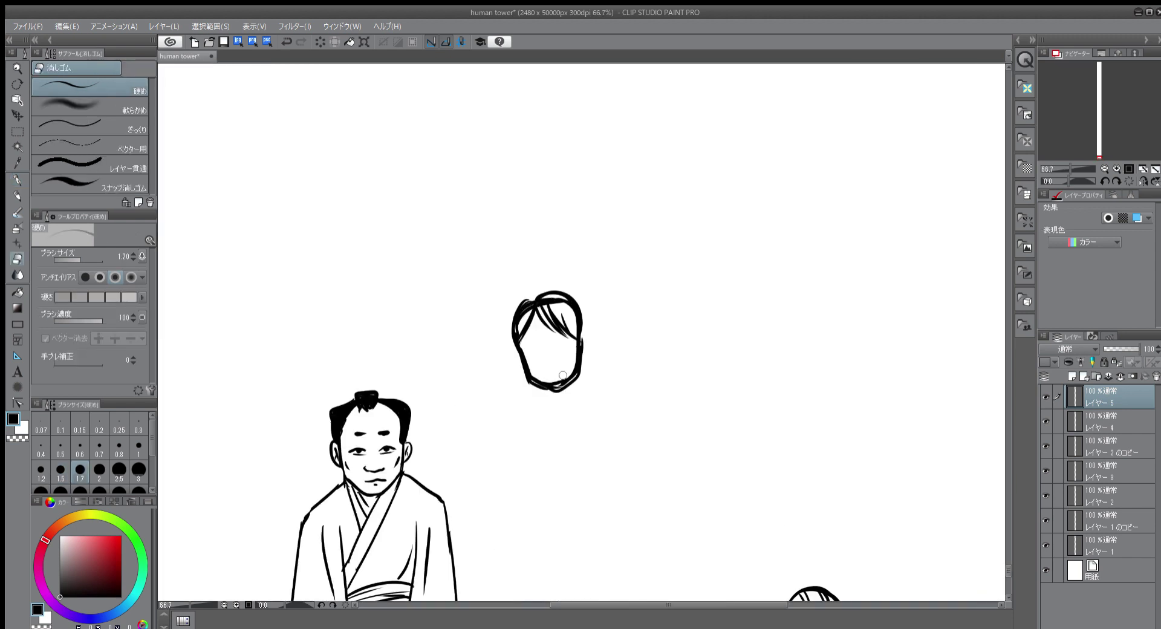
pyautogui.press(']')
pyautogui.press(']')
pyautogui.press(']')
pyautogui.press(']')
pyautogui.press(']')
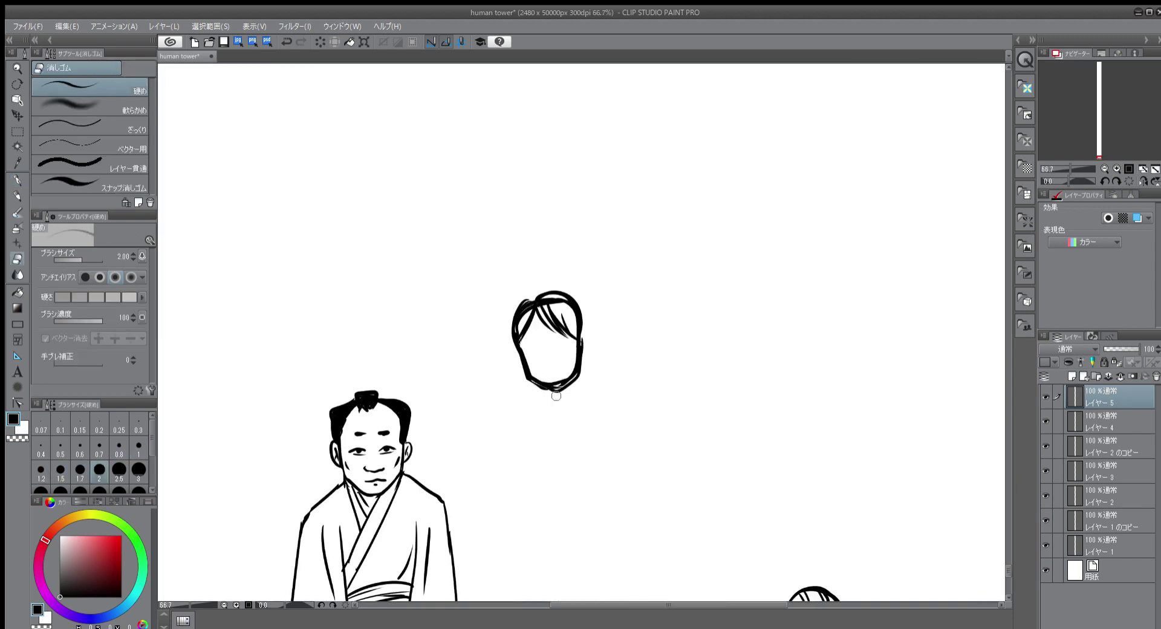
pyautogui.moveTo(555, 396)
pyautogui.mouseDown()
pyautogui.moveTo(535, 388)
pyautogui.moveTo(579, 378)
pyautogui.mouseUp()
pyautogui.moveTo(585, 337); pyautogui.dragTo(571, 388)
pyautogui.moveTo(528, 346); pyautogui.dragTo(531, 368)
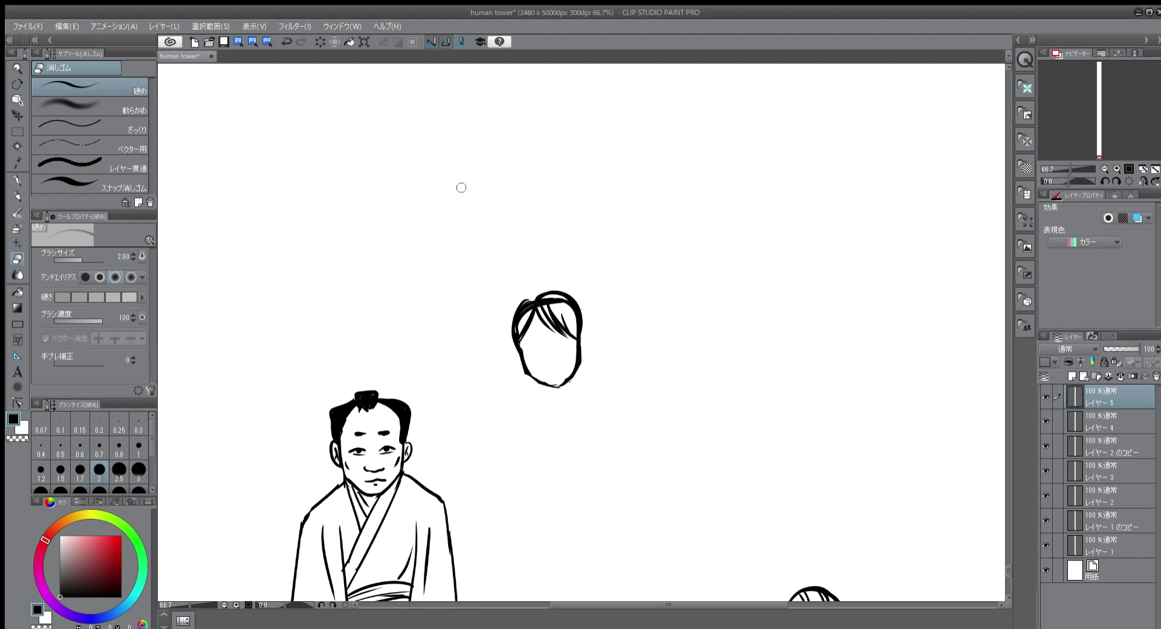
# Step: Darken the hair on the left of the parting and draw short neck lines below the jaw with the G-pen
pyautogui.moveTo(531, 298); pyautogui.dragTo(515, 319)
pyautogui.hotkey('ctrl', 'z')
pyautogui.press('p')
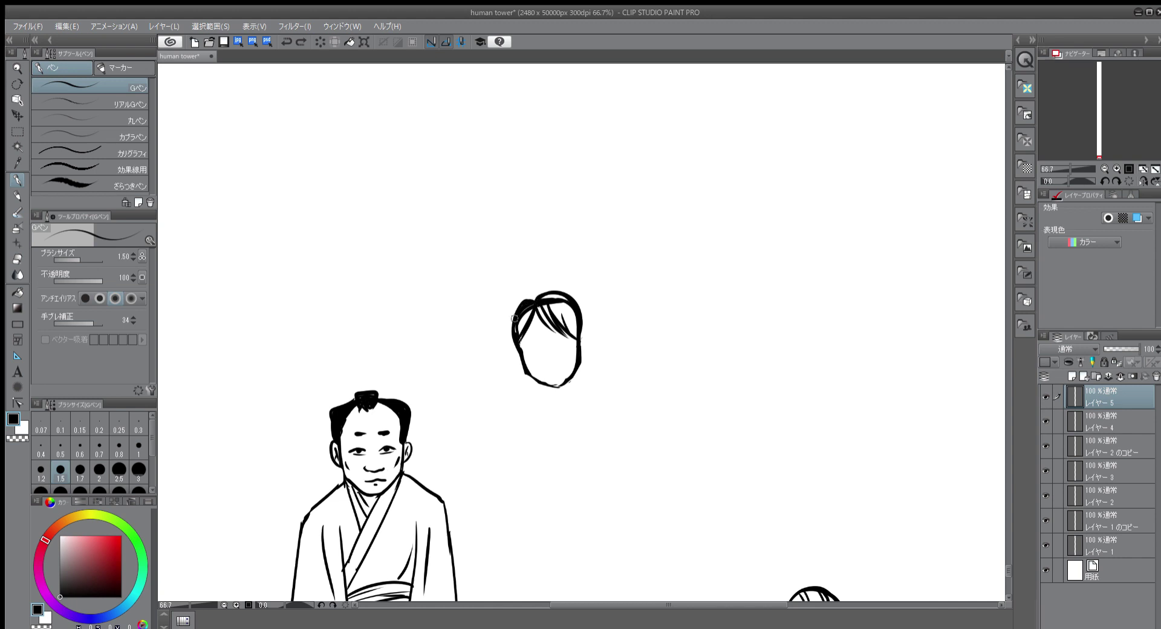
pyautogui.moveTo(537, 380)
pyautogui.mouseDown()
pyautogui.moveTo(572, 377)
pyautogui.moveTo(543, 384)
pyautogui.mouseUp()
pyautogui.moveTo(539, 382); pyautogui.dragTo(537, 395)
# Step: Draw the upper contours of both raised arms, ending the left one in a bent, gripping hand
pyautogui.moveTo(574, 377)
pyautogui.mouseDown()
pyautogui.moveTo(576, 387)
pyautogui.moveTo(623, 351)
pyautogui.moveTo(697, 248)
pyautogui.mouseUp()
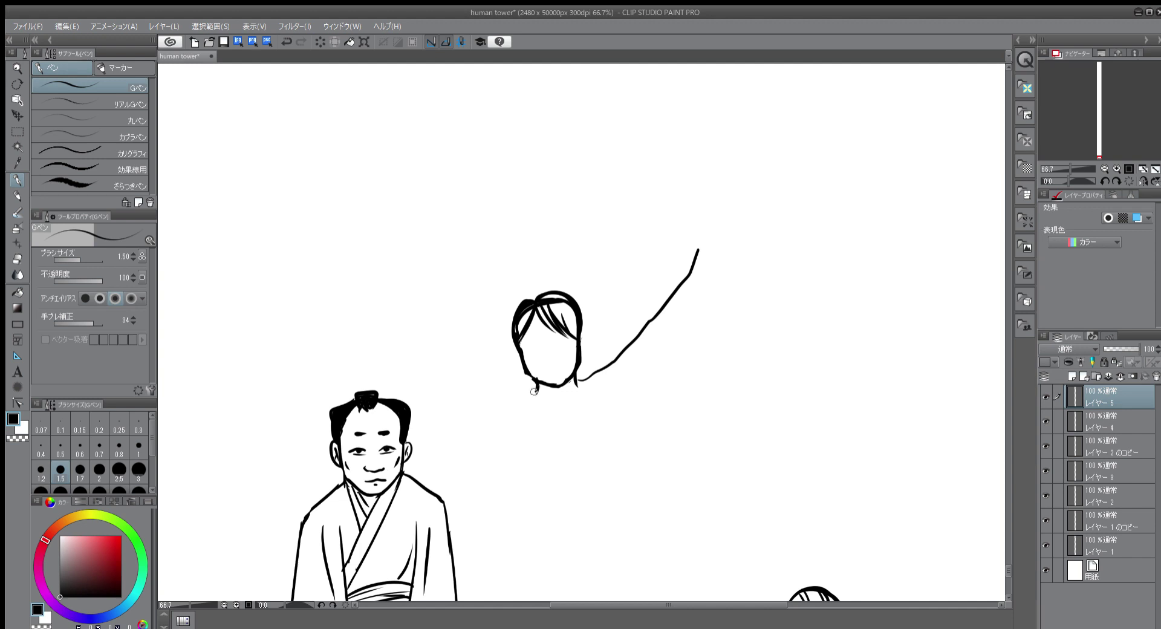
pyautogui.moveTo(527, 389)
pyautogui.mouseDown()
pyautogui.moveTo(503, 377)
pyautogui.moveTo(504, 405)
pyautogui.moveTo(510, 395)
pyautogui.moveTo(472, 340)
pyautogui.moveTo(502, 378)
pyautogui.moveTo(411, 268)
pyautogui.moveTo(376, 277)
pyautogui.mouseUp()
pyautogui.hotkey('ctrl', 'z')
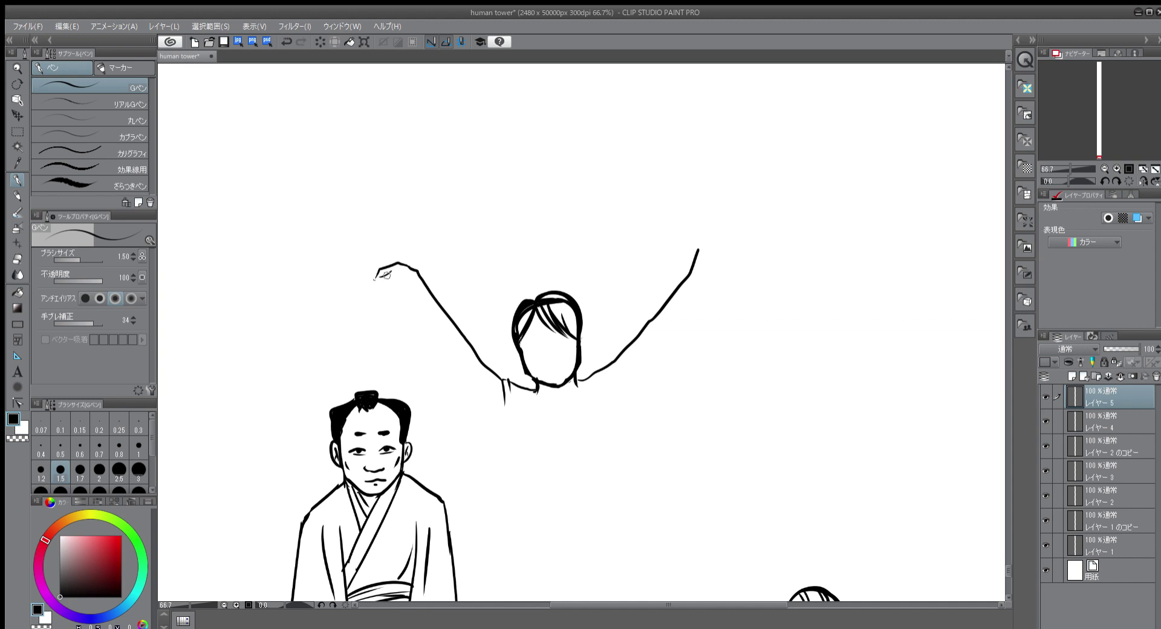
# Step: Draw the left arm's underside and outline the shirt's torso, adding fold lines across the waist
pyautogui.moveTo(390, 270)
pyautogui.mouseDown()
pyautogui.moveTo(397, 278)
pyautogui.moveTo(379, 285)
pyautogui.moveTo(413, 276)
pyautogui.moveTo(428, 326)
pyautogui.moveTo(519, 461)
pyautogui.moveTo(567, 260)
pyautogui.moveTo(515, 309)
pyautogui.moveTo(512, 330)
pyautogui.moveTo(519, 357)
pyautogui.moveTo(596, 383)
pyautogui.mouseUp()
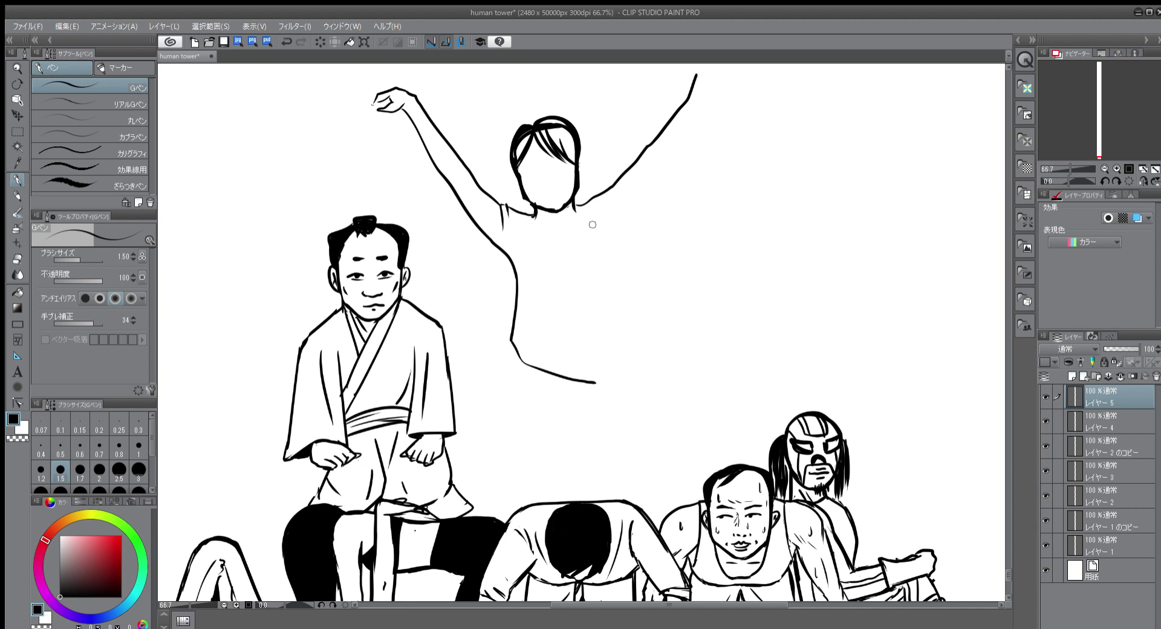
pyautogui.moveTo(605, 194); pyautogui.dragTo(597, 383)
pyautogui.moveTo(529, 289)
pyautogui.mouseDown()
pyautogui.moveTo(593, 285)
pyautogui.moveTo(524, 364)
pyautogui.mouseUp()
pyautogui.moveTo(595, 334); pyautogui.dragTo(567, 363)
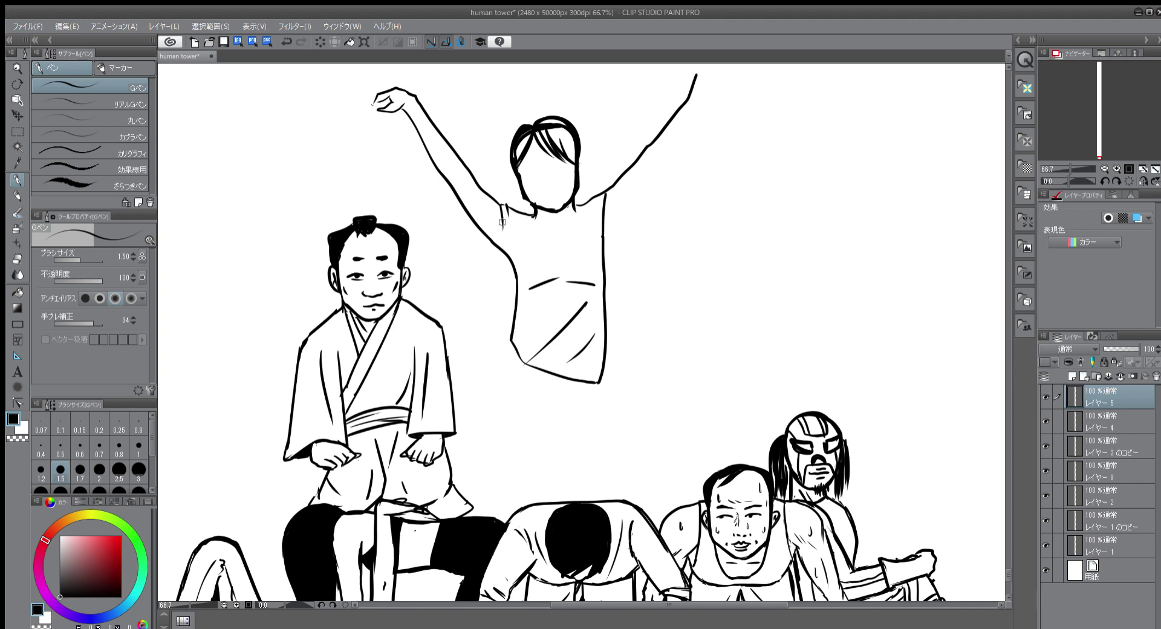
# Step: Add short sleeves and a round neckline to the shirt, and erase the overlapping lines at the sleeves
pyautogui.moveTo(503, 218)
pyautogui.mouseDown()
pyautogui.moveTo(497, 254)
pyautogui.moveTo(492, 243)
pyautogui.moveTo(516, 262)
pyautogui.mouseUp()
pyautogui.moveTo(498, 204)
pyautogui.mouseDown()
pyautogui.moveTo(553, 230)
pyautogui.moveTo(535, 216)
pyautogui.mouseUp()
pyautogui.moveTo(536, 218)
pyautogui.mouseDown()
pyautogui.moveTo(566, 232)
pyautogui.moveTo(582, 204)
pyautogui.moveTo(551, 237)
pyautogui.mouseUp()
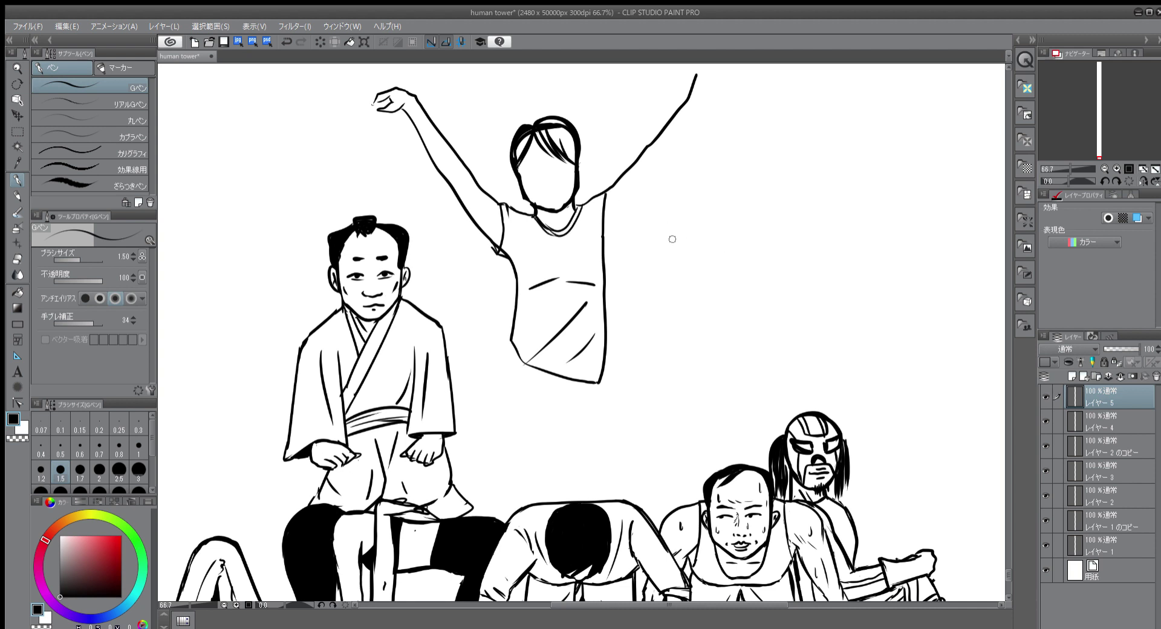
pyautogui.moveTo(672, 239); pyautogui.dragTo(651, 321)
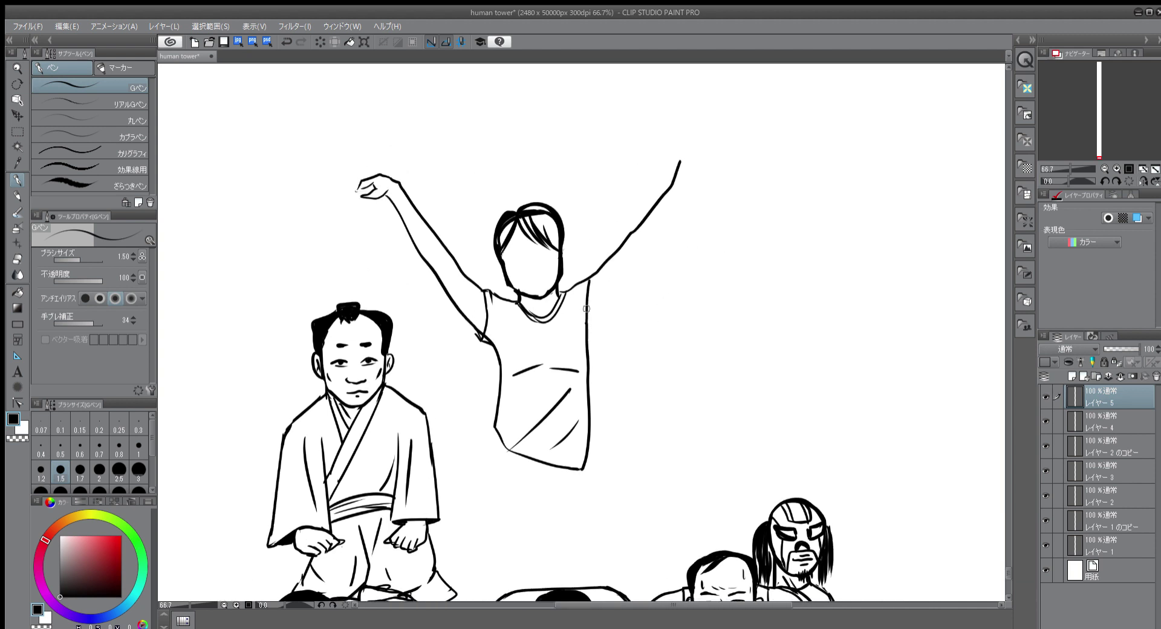
pyautogui.moveTo(589, 297); pyautogui.dragTo(597, 328)
pyautogui.press('e')
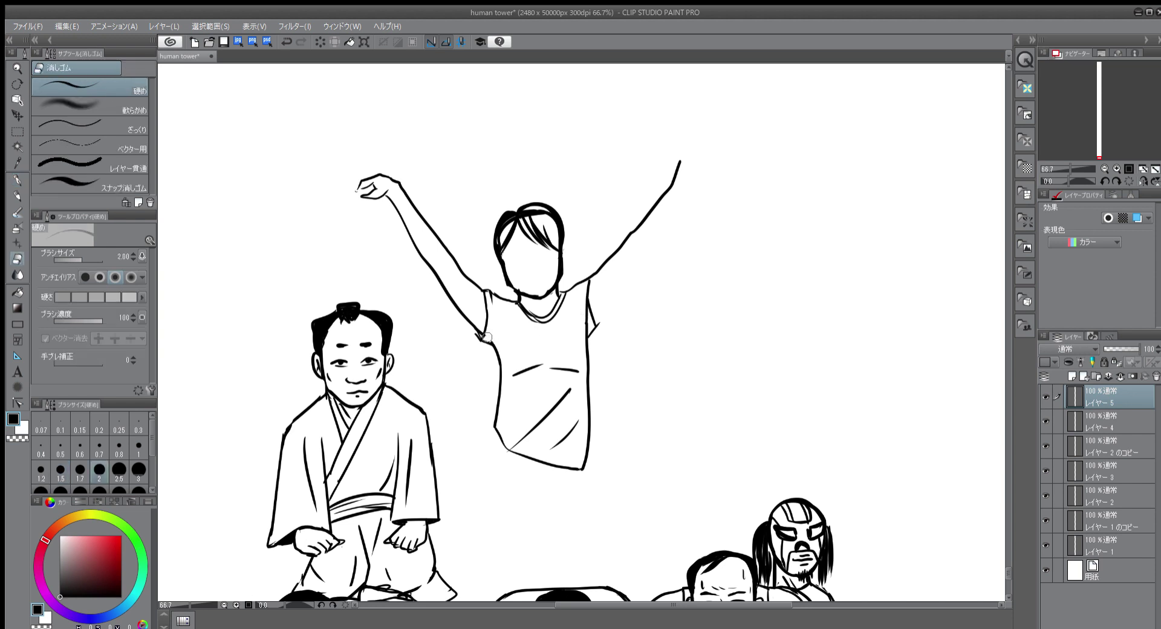
pyautogui.moveTo(583, 300)
pyautogui.mouseDown()
pyautogui.moveTo(583, 335)
pyautogui.moveTo(586, 293)
pyautogui.moveTo(600, 328)
pyautogui.mouseUp()
# Step: Complete the right arm with its underside and an open hand, and outline the leg raised toward the left hand
pyautogui.press('p')
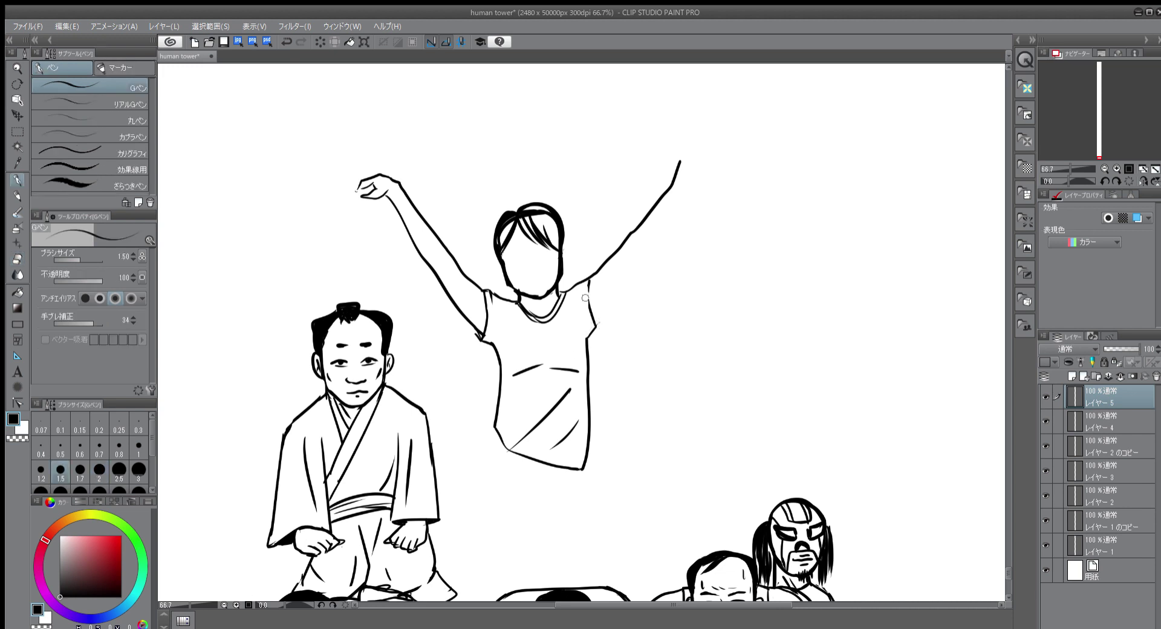
pyautogui.moveTo(591, 274)
pyautogui.mouseDown()
pyautogui.moveTo(588, 360)
pyautogui.moveTo(607, 305)
pyautogui.moveTo(686, 185)
pyautogui.moveTo(660, 267)
pyautogui.mouseUp()
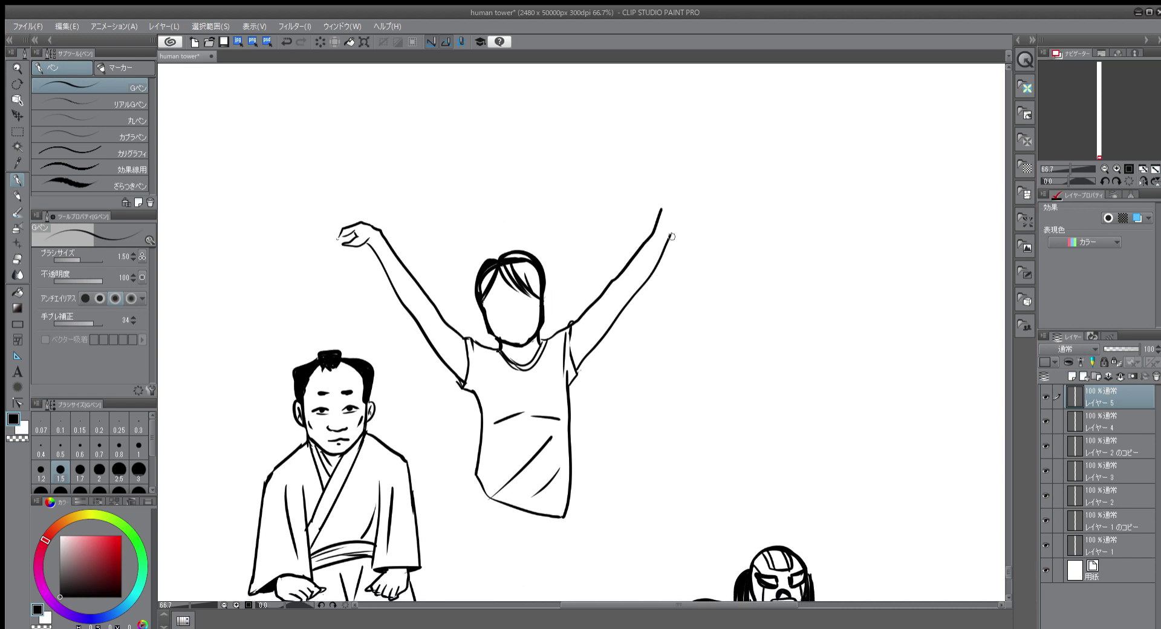
pyautogui.moveTo(675, 222)
pyautogui.mouseDown()
pyautogui.moveTo(698, 215)
pyautogui.moveTo(677, 223)
pyautogui.moveTo(674, 171)
pyautogui.moveTo(666, 209)
pyautogui.moveTo(663, 185)
pyautogui.mouseUp()
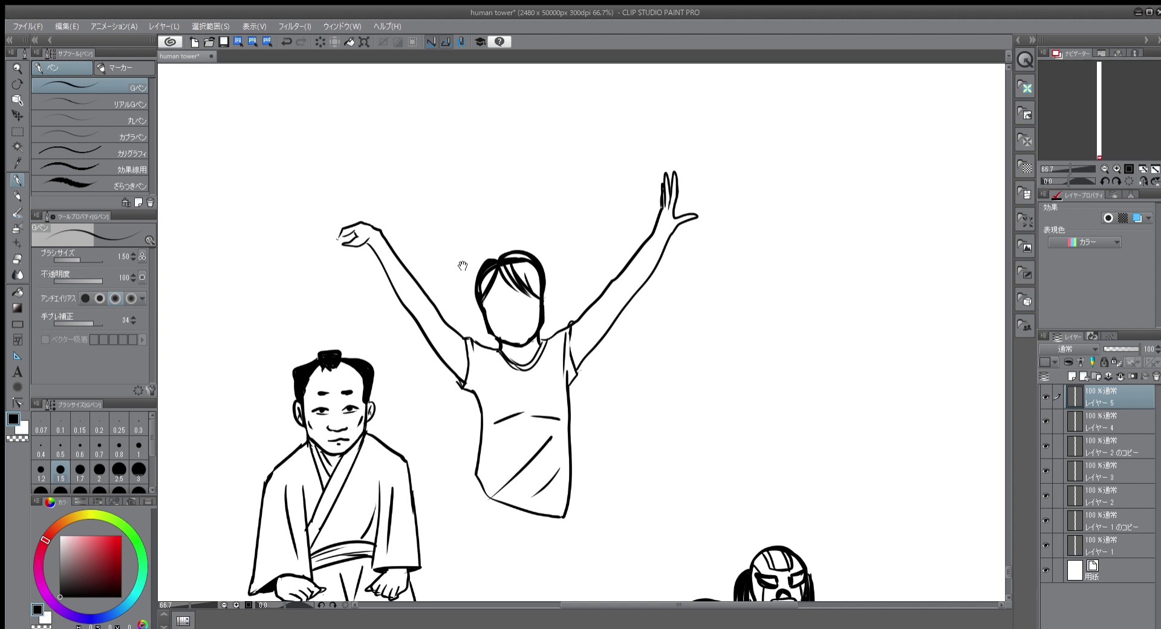
pyautogui.moveTo(462, 266)
pyautogui.mouseDown()
pyautogui.moveTo(552, 223)
pyautogui.moveTo(548, 156)
pyautogui.moveTo(605, 240)
pyautogui.mouseUp()
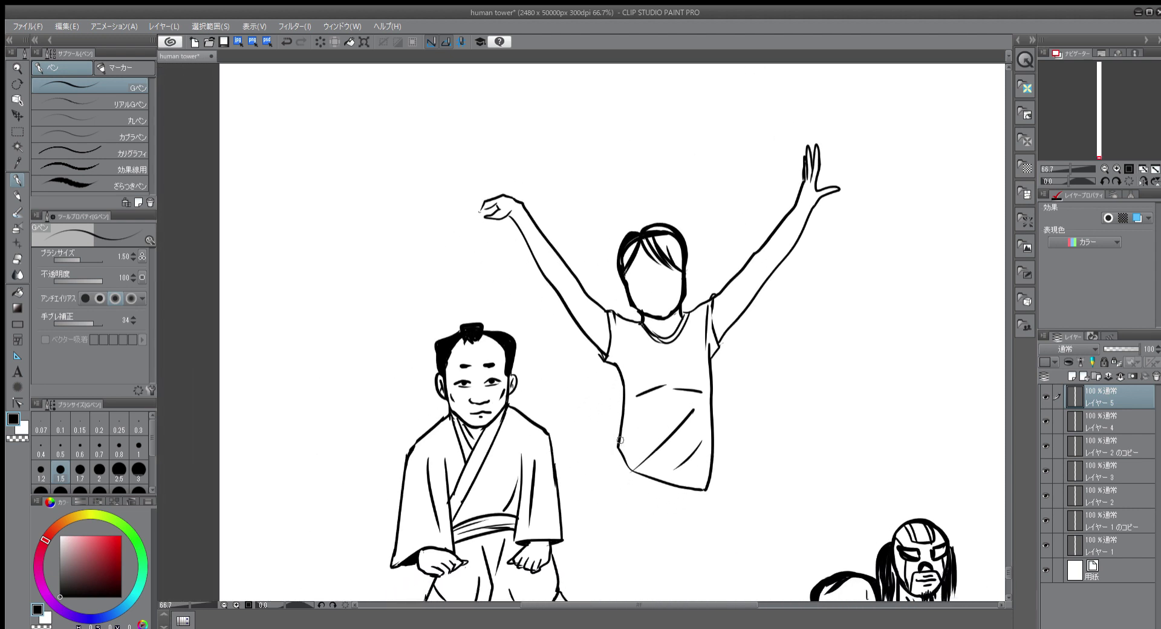
pyautogui.moveTo(616, 433)
pyautogui.mouseDown()
pyautogui.moveTo(568, 356)
pyautogui.moveTo(511, 221)
pyautogui.moveTo(479, 257)
pyautogui.moveTo(563, 443)
pyautogui.moveTo(588, 484)
pyautogui.moveTo(634, 518)
pyautogui.mouseUp()
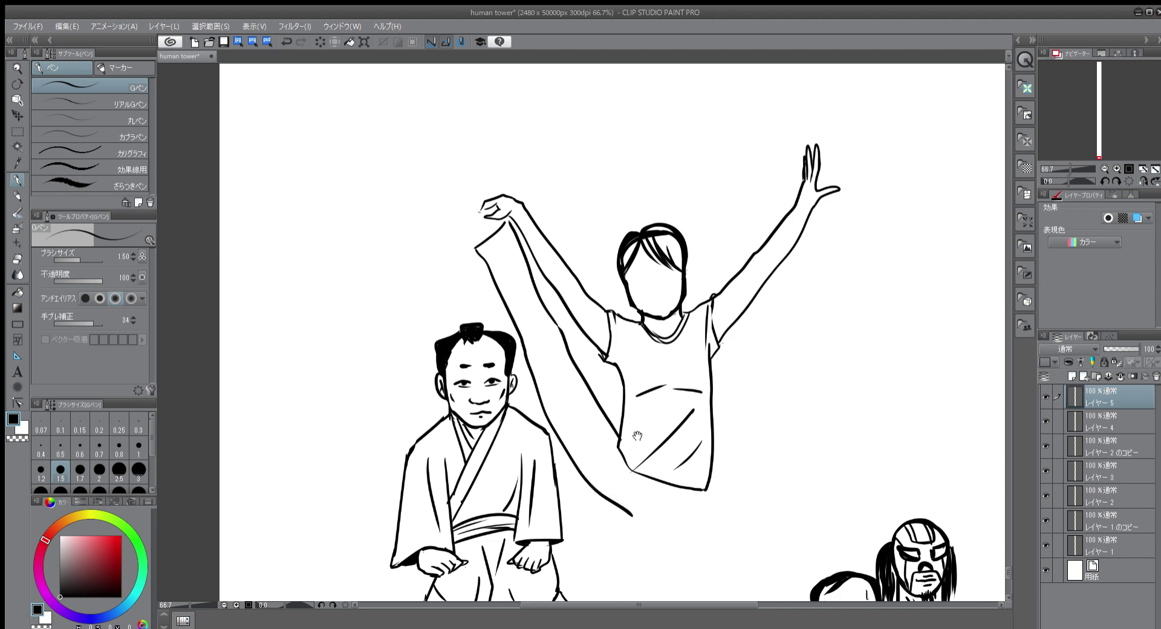
pyautogui.moveTo(637, 436); pyautogui.dragTo(611, 280)
pyautogui.scroll(-2, 618, 318)
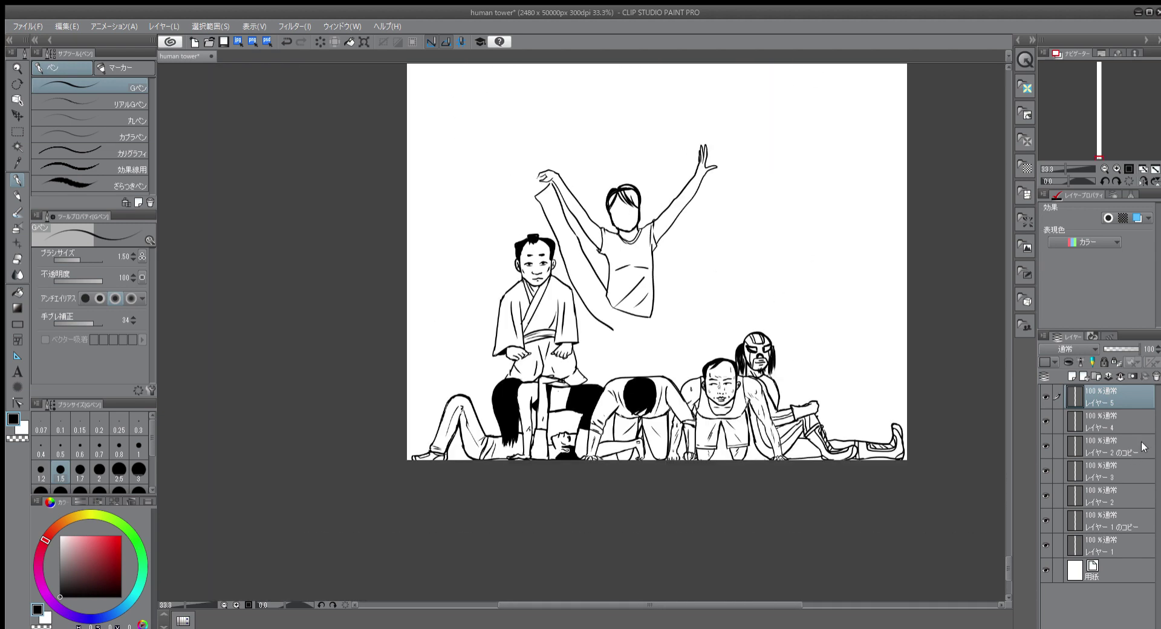
pyautogui.hotkey('ctrl', 't')
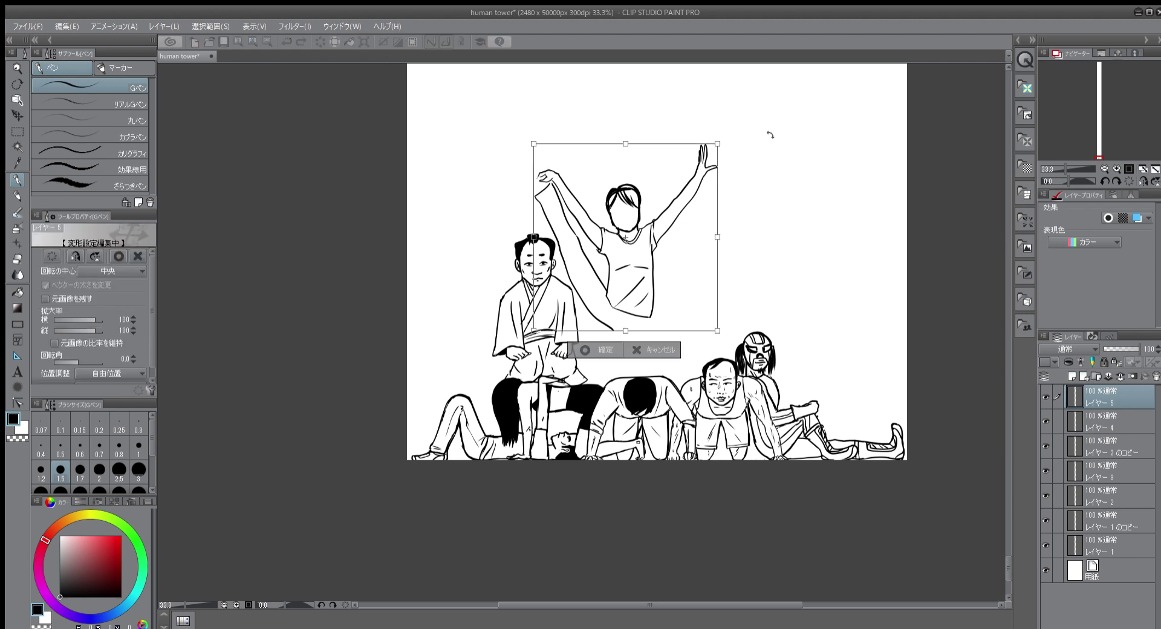
pyautogui.moveTo(718, 144); pyautogui.dragTo(705, 156)
pyautogui.moveTo(635, 278); pyautogui.dragTo(631, 236)
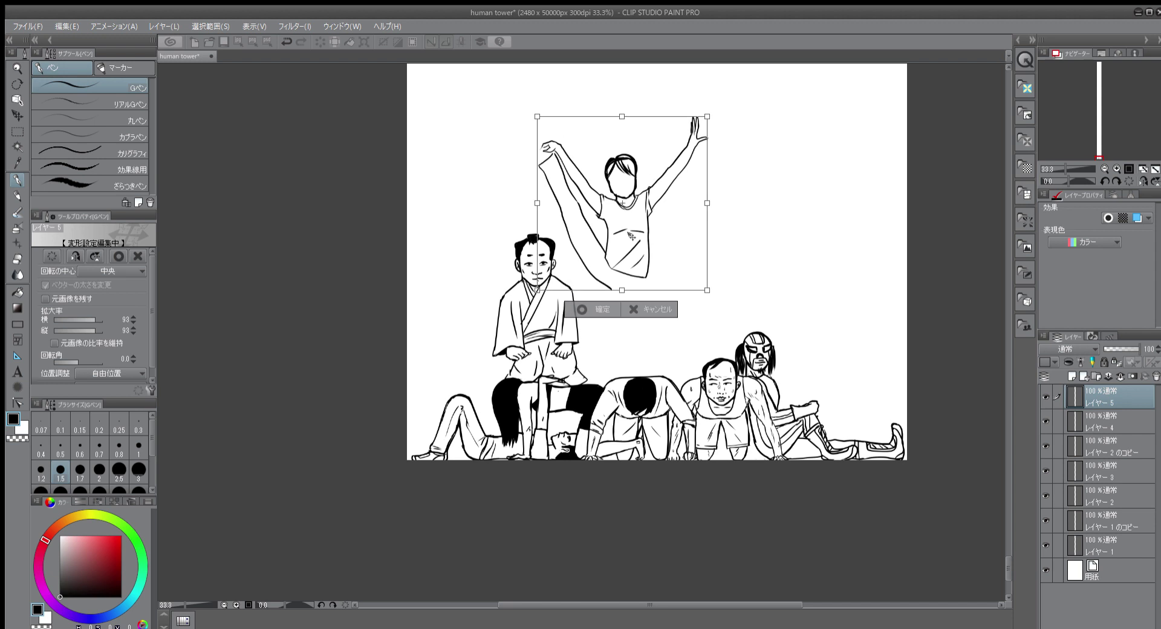
pyautogui.click(640, 309)
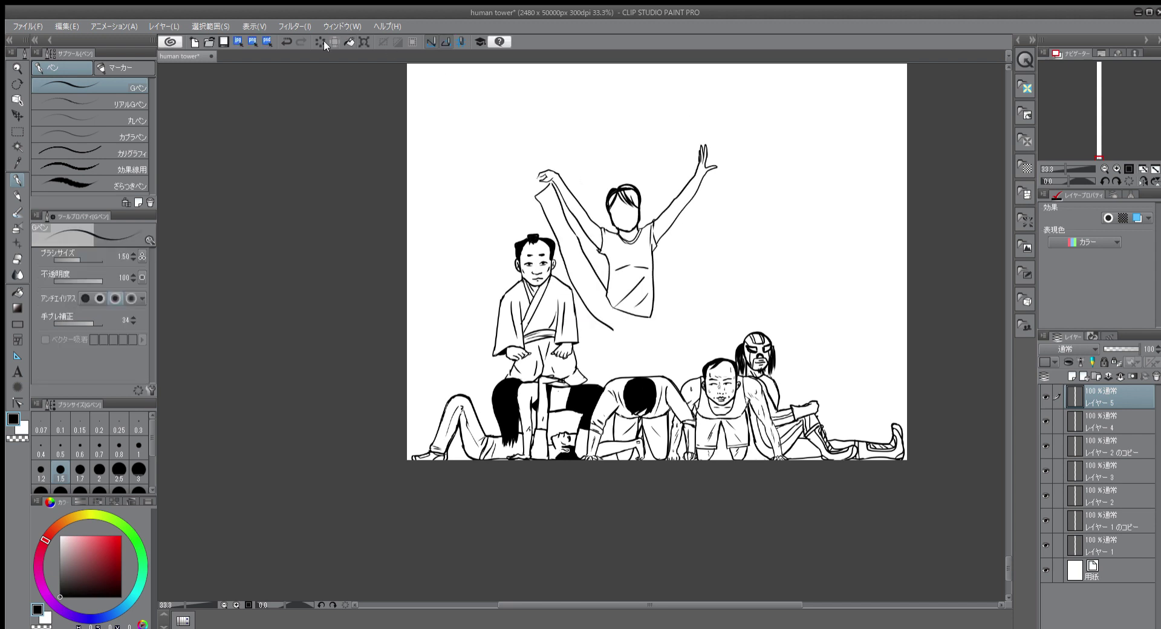
# Step: Move the unfinished figure upward so there is room for a standing leg above the crouching person
pyautogui.click(364, 41)
pyautogui.moveTo(638, 271); pyautogui.dragTo(630, 205)
pyautogui.press('Return')
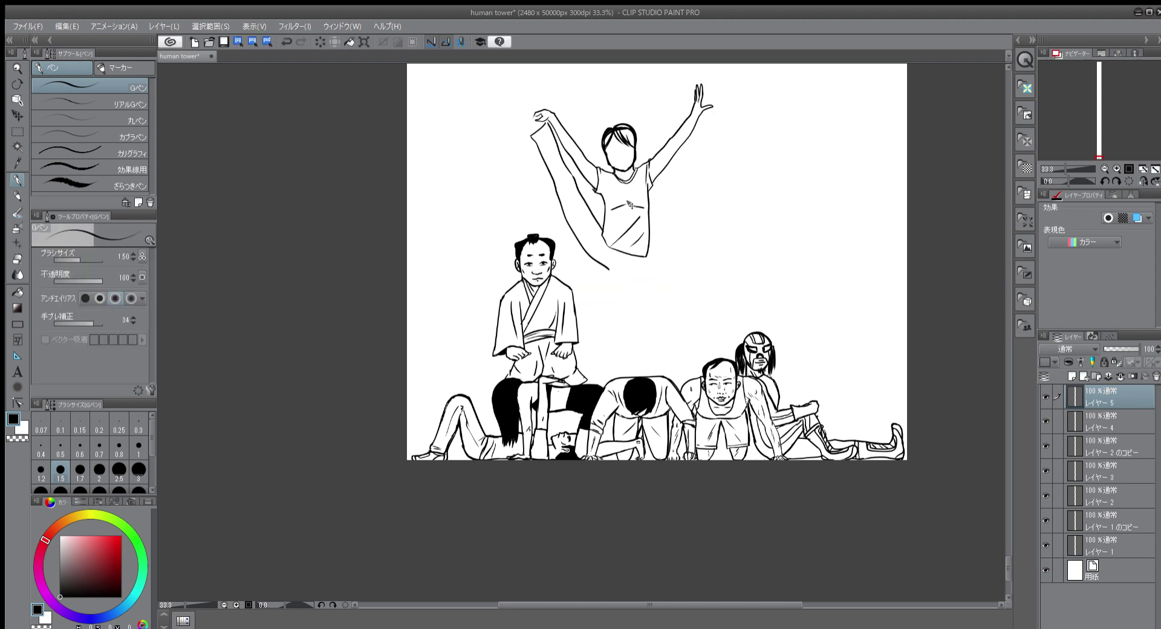
# Step: Draw the figure's straight standing leg and foot down to the crouching person's back with the G-pen
pyautogui.scroll(1, 630, 205)
pyautogui.press('p')
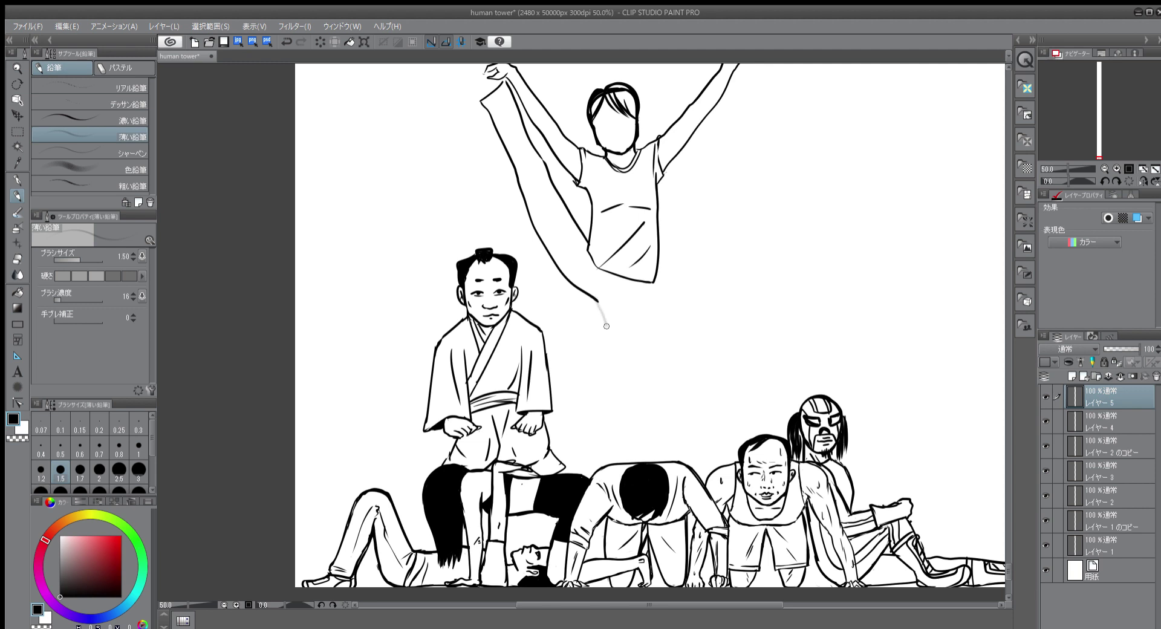
pyautogui.press('p')
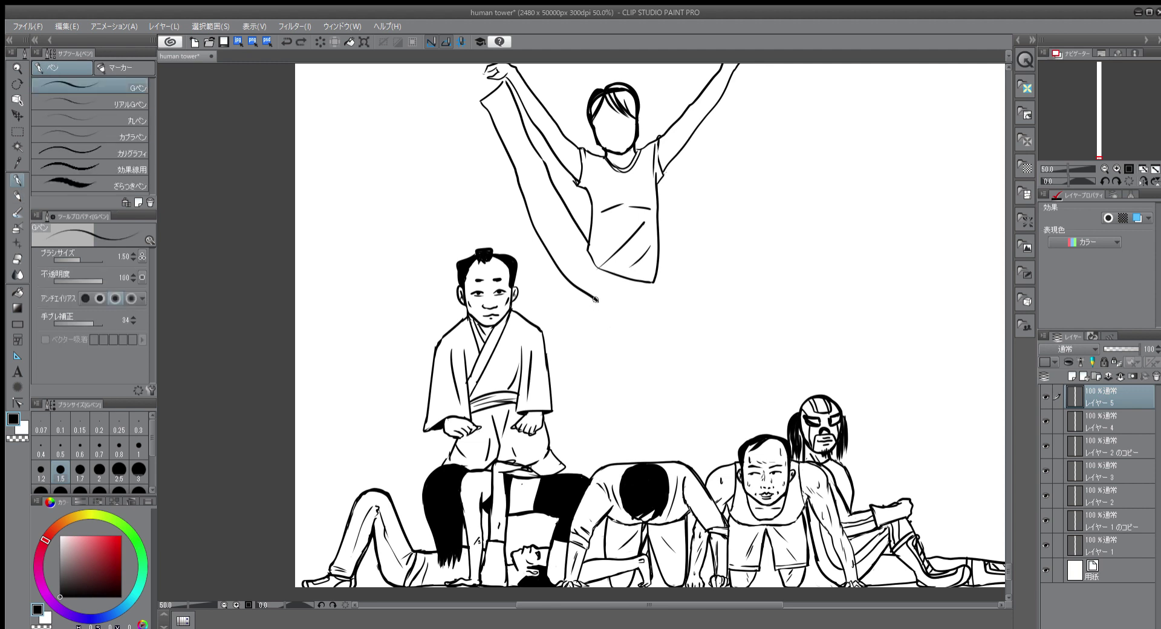
pyautogui.moveTo(599, 301)
pyautogui.mouseDown()
pyautogui.moveTo(649, 458)
pyautogui.moveTo(685, 458)
pyautogui.mouseUp()
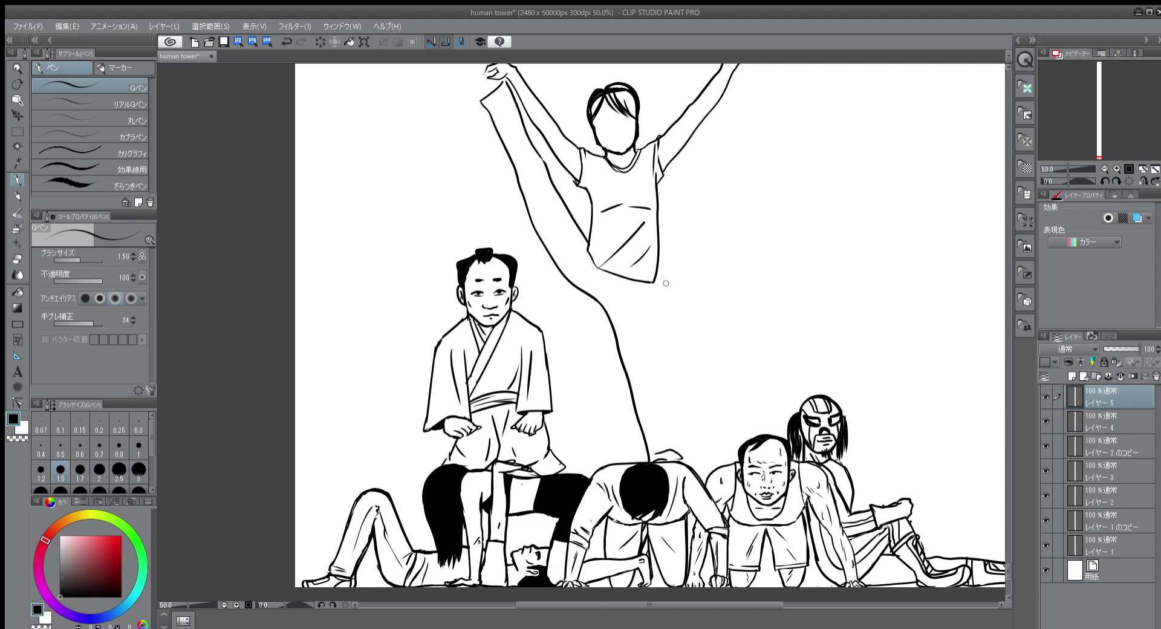
pyautogui.moveTo(655, 283); pyautogui.dragTo(677, 455)
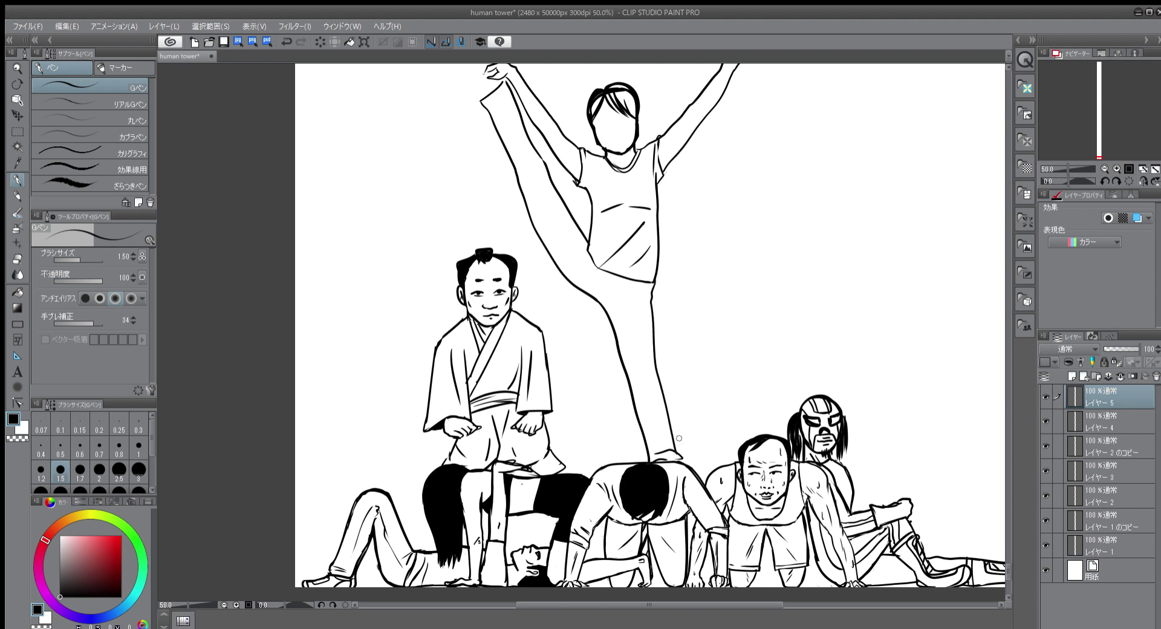
# Step: Shift the whole figure slightly higher, leaving a gap between its foot and the crouching person's back
pyautogui.moveTo(695, 302); pyautogui.dragTo(670, 433)
pyautogui.click(365, 42)
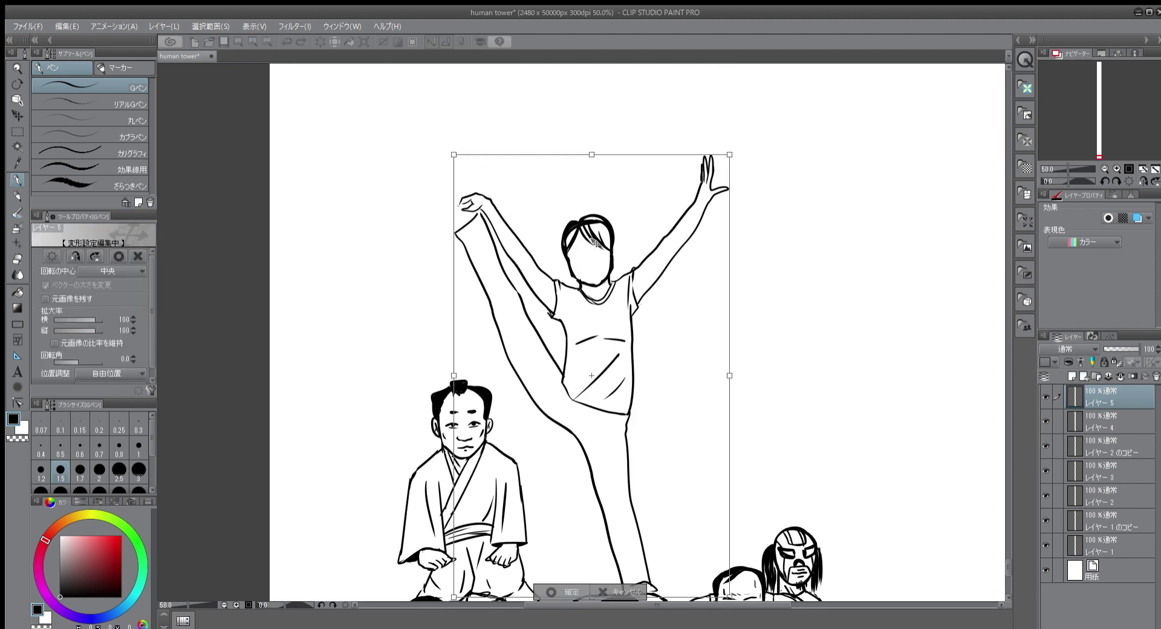
pyautogui.moveTo(595, 244); pyautogui.dragTo(594, 223)
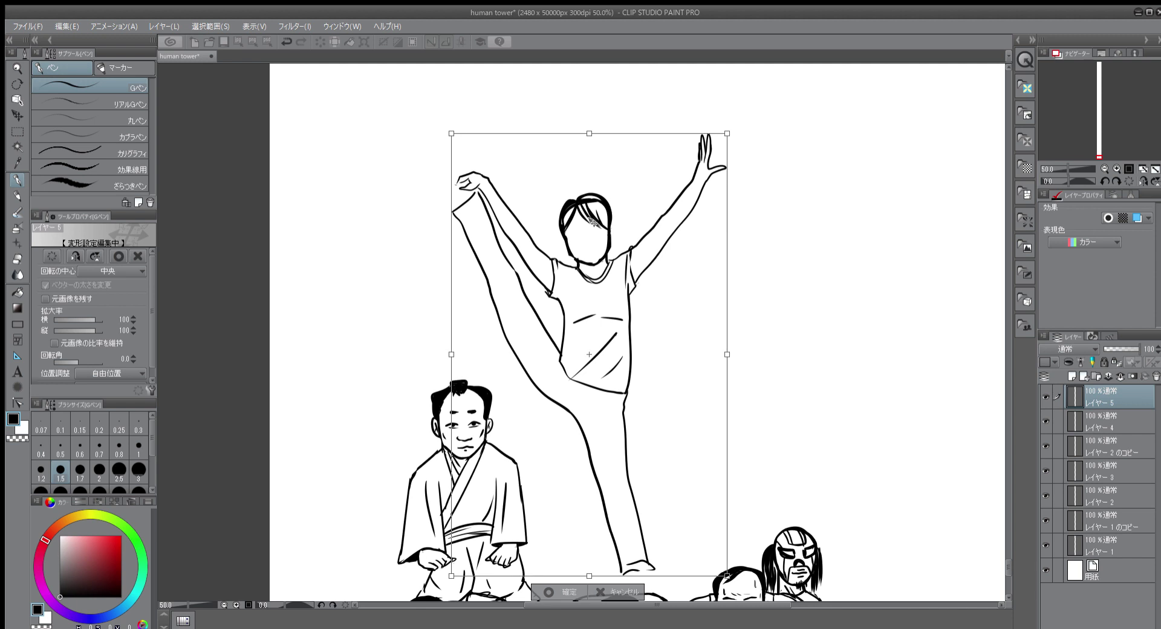
pyautogui.press('Return')
# Step: Erase the standing foot, lengthen the trouser leg, and redraw the foot resting on the crouching person's back
pyautogui.scroll(-3, 597, 442)
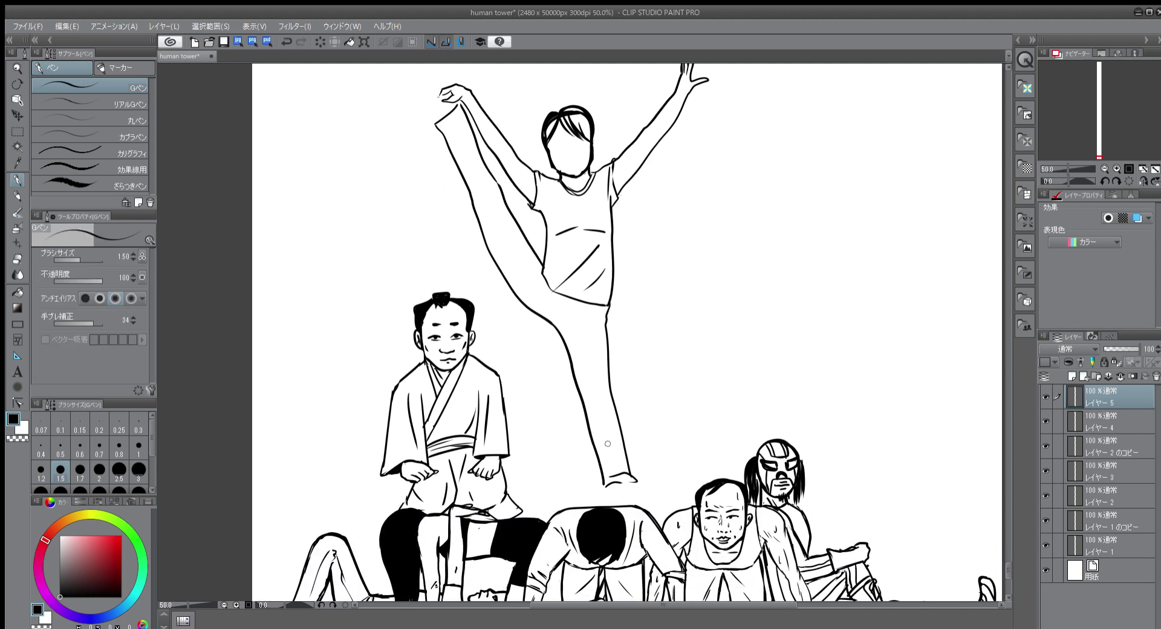
pyautogui.press('e')
pyautogui.moveTo(618, 461)
pyautogui.mouseDown()
pyautogui.moveTo(612, 488)
pyautogui.moveTo(634, 479)
pyautogui.moveTo(608, 486)
pyautogui.mouseUp()
pyautogui.press('p')
pyautogui.moveTo(601, 477); pyautogui.dragTo(603, 502)
pyautogui.moveTo(627, 460); pyautogui.dragTo(634, 485)
pyautogui.moveTo(624, 488)
pyautogui.mouseDown()
pyautogui.moveTo(601, 500)
pyautogui.moveTo(635, 493)
pyautogui.mouseUp()
pyautogui.hotkey('ctrl', 'z')
pyautogui.moveTo(635, 494)
pyautogui.mouseDown()
pyautogui.moveTo(605, 503)
pyautogui.moveTo(629, 489)
pyautogui.moveTo(612, 488)
pyautogui.mouseUp()
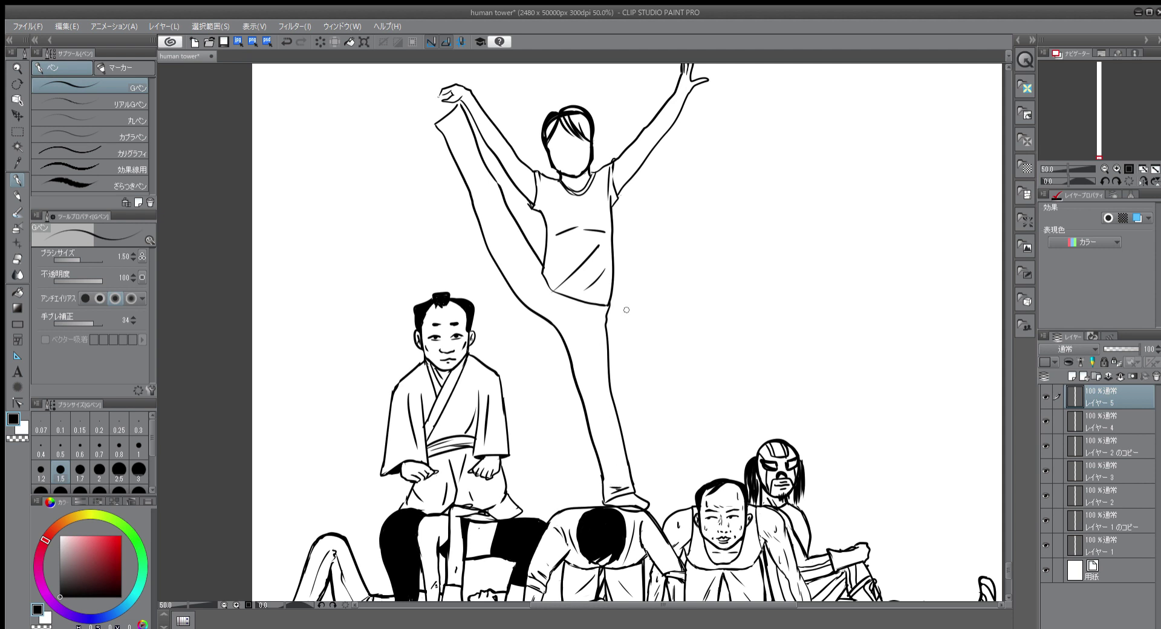
# Step: Draw the raised leg's foot above the left hand and redraw the fingers gripping it
pyautogui.moveTo(616, 271); pyautogui.dragTo(682, 406)
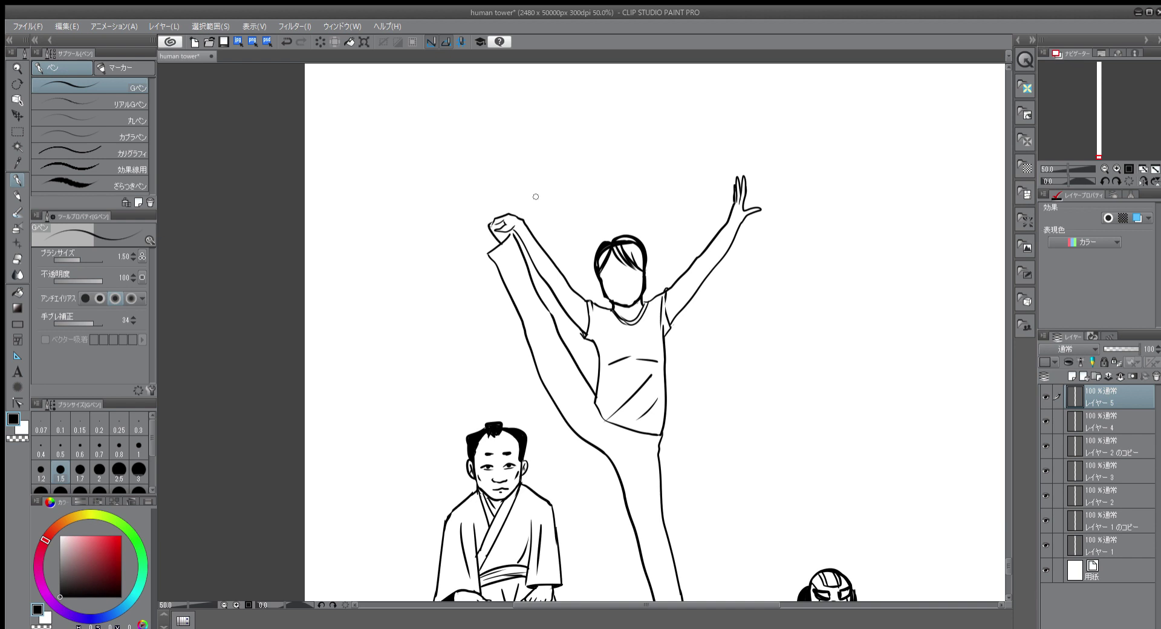
pyautogui.moveTo(512, 212)
pyautogui.mouseDown()
pyautogui.moveTo(522, 196)
pyautogui.moveTo(528, 214)
pyautogui.mouseUp()
pyautogui.press('e')
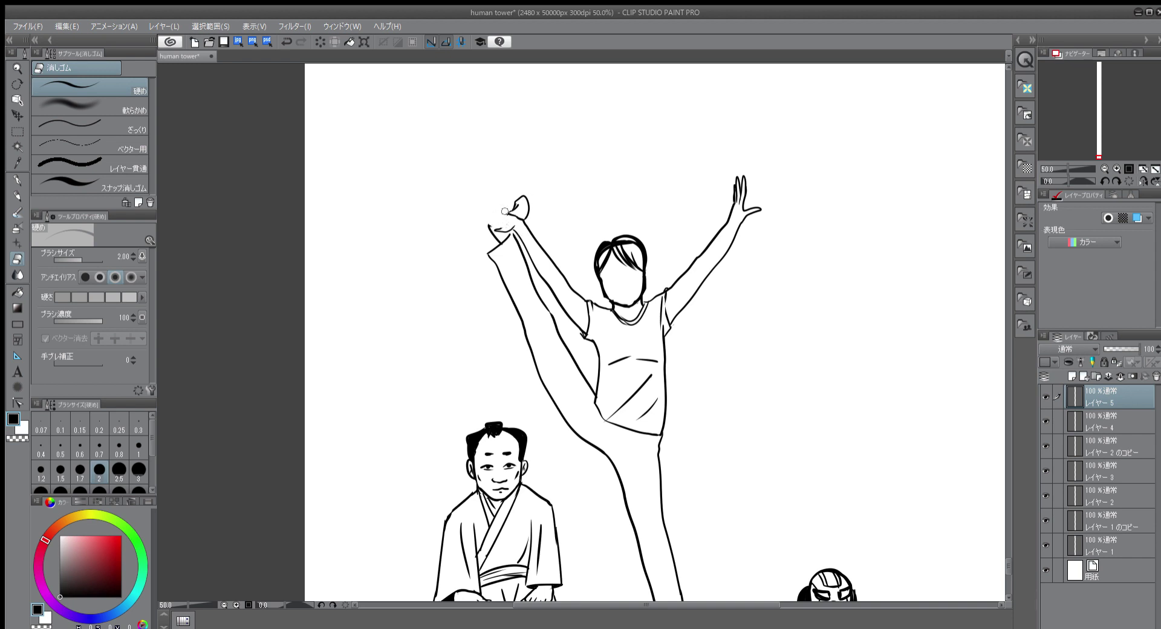
pyautogui.press('p')
pyautogui.moveTo(511, 224)
pyautogui.mouseDown()
pyautogui.moveTo(493, 230)
pyautogui.moveTo(507, 226)
pyautogui.moveTo(485, 222)
pyautogui.moveTo(496, 218)
pyautogui.mouseUp()
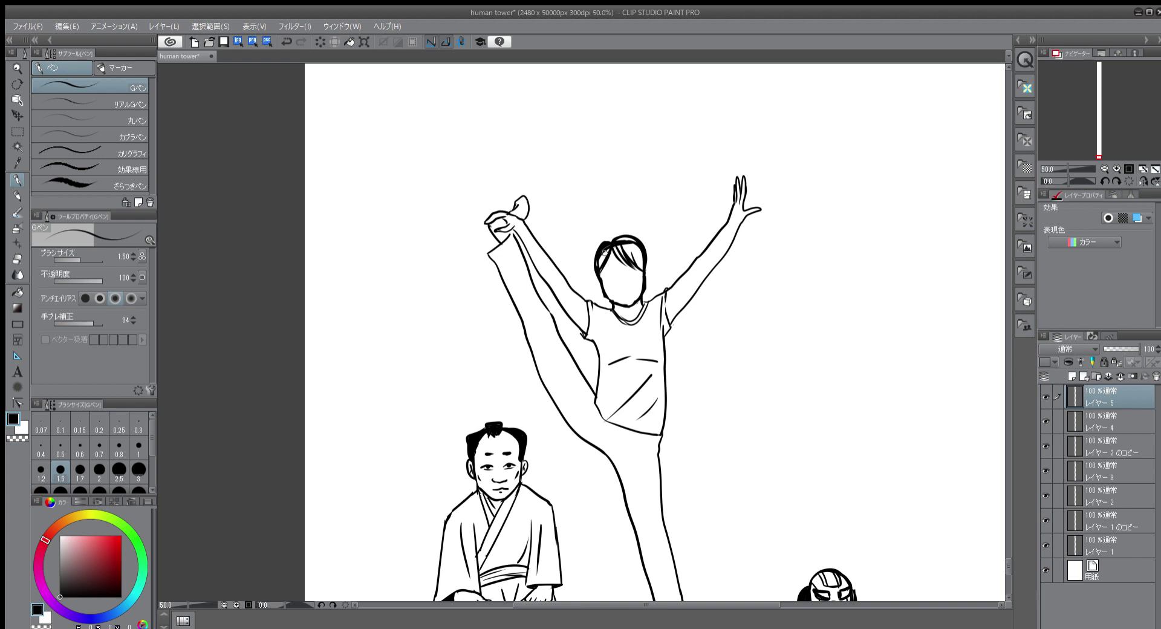
# Step: Fill the figure's hair solid black and add a lock of black hair hanging over the left shoulder
pyautogui.moveTo(605, 250); pyautogui.dragTo(601, 265)
pyautogui.moveTo(614, 247)
pyautogui.mouseDown()
pyautogui.moveTo(629, 268)
pyautogui.moveTo(641, 270)
pyautogui.moveTo(630, 257)
pyautogui.moveTo(644, 271)
pyautogui.moveTo(643, 260)
pyautogui.mouseUp()
pyautogui.moveTo(625, 241)
pyautogui.mouseDown()
pyautogui.moveTo(614, 240)
pyautogui.moveTo(643, 264)
pyautogui.moveTo(639, 251)
pyautogui.mouseUp()
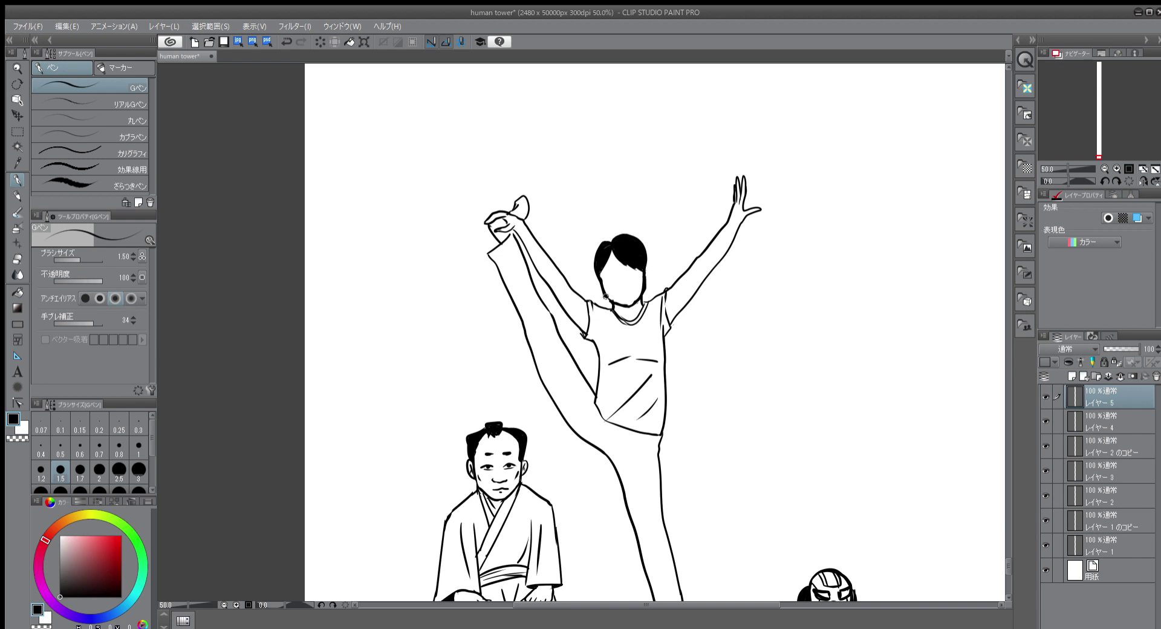
pyautogui.moveTo(605, 297); pyautogui.dragTo(612, 343)
pyautogui.press('e')
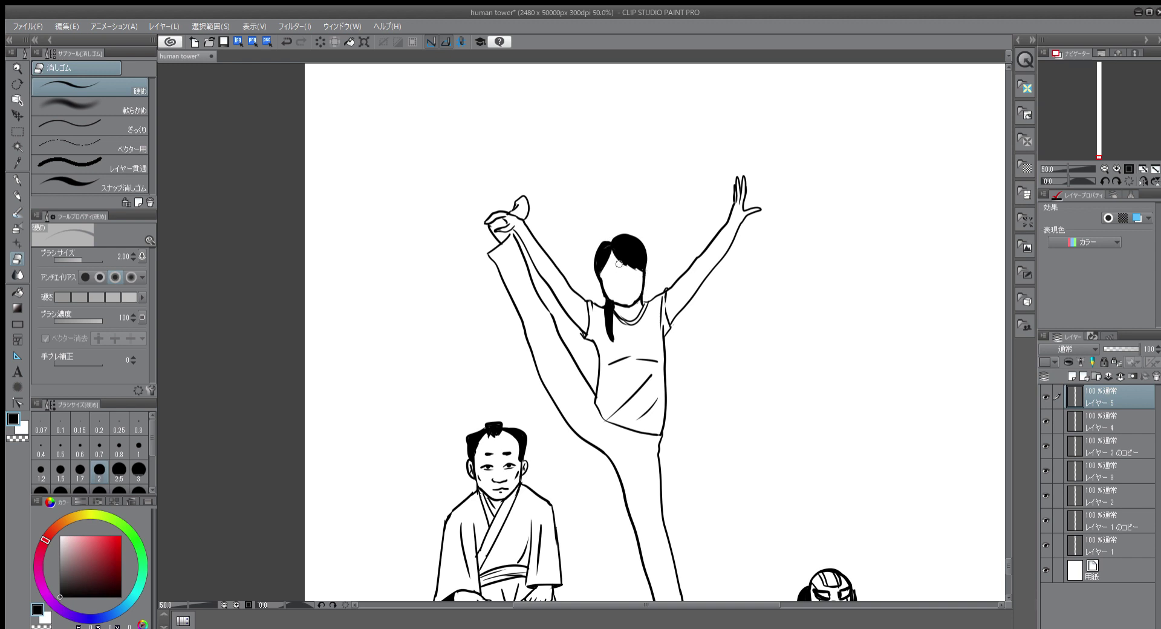
# Step: Draw the figure's face with closed eyes, a small nose, a smiling mouth and cheek lines
pyautogui.press('p')
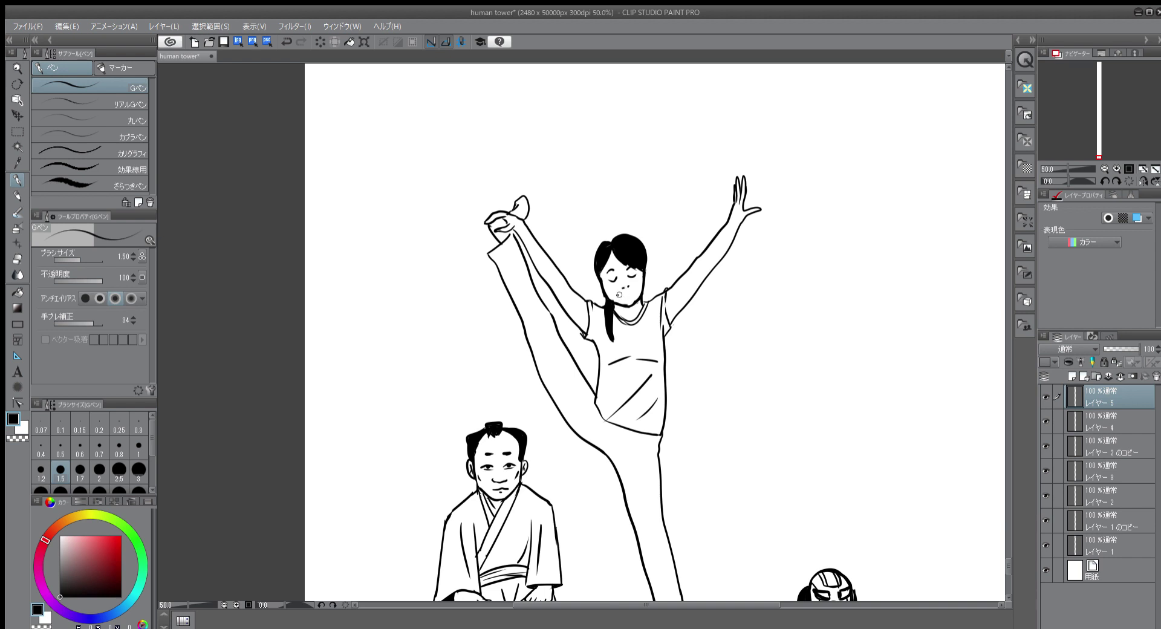
pyautogui.moveTo(619, 294); pyautogui.dragTo(632, 291)
pyautogui.moveTo(609, 291); pyautogui.dragTo(636, 280)
# Step: Redraw the sleeve edge on the free raised arm and add small crease marks at both elbows
pyautogui.moveTo(675, 303); pyautogui.dragTo(669, 319)
pyautogui.press('e')
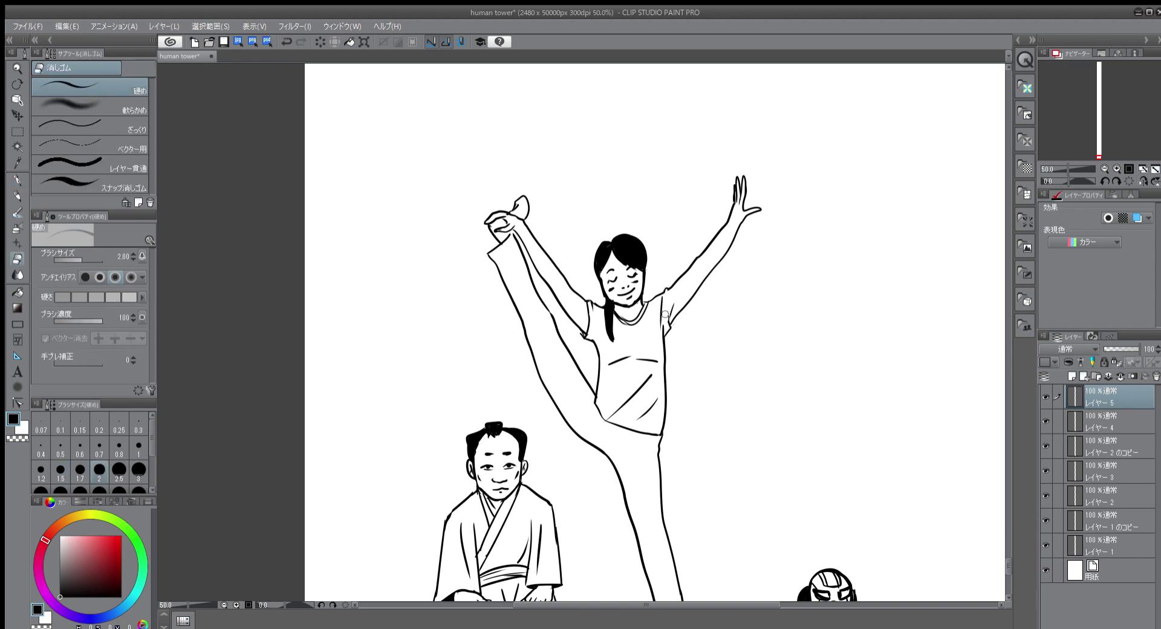
pyautogui.press('p')
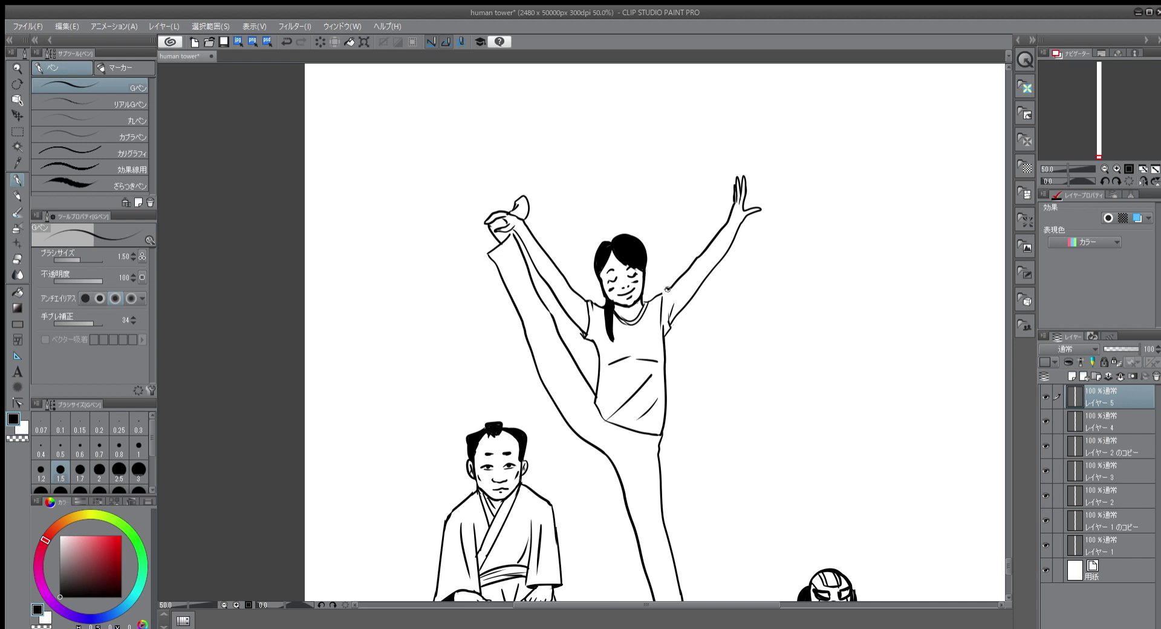
pyautogui.moveTo(667, 290); pyautogui.dragTo(666, 332)
pyautogui.hotkey('ctrl', 'z')
pyautogui.moveTo(667, 288)
pyautogui.mouseDown()
pyautogui.moveTo(667, 325)
pyautogui.moveTo(663, 310)
pyautogui.mouseUp()
pyautogui.moveTo(702, 264); pyautogui.dragTo(700, 273)
# Step: Add a curved fold line at the shirt's lower hem beside the raised thigh, keeping the figure's own layer active
pyautogui.scroll(-3, 583, 355)
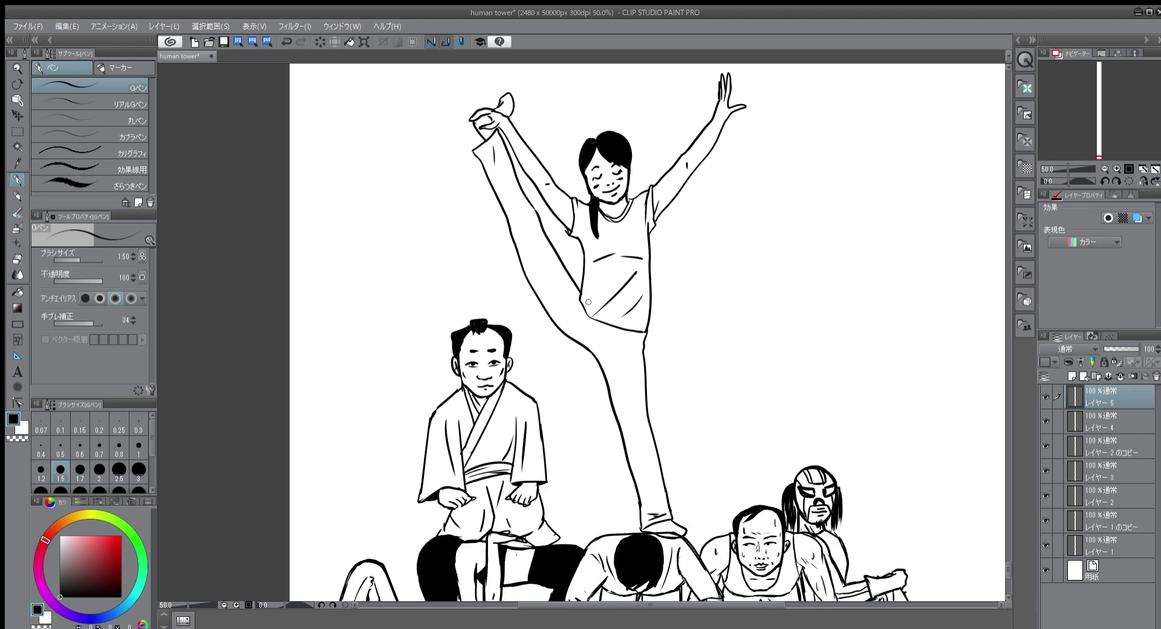
pyautogui.moveTo(590, 312); pyautogui.dragTo(616, 300)
pyautogui.click(1101, 545)
pyautogui.press('e')
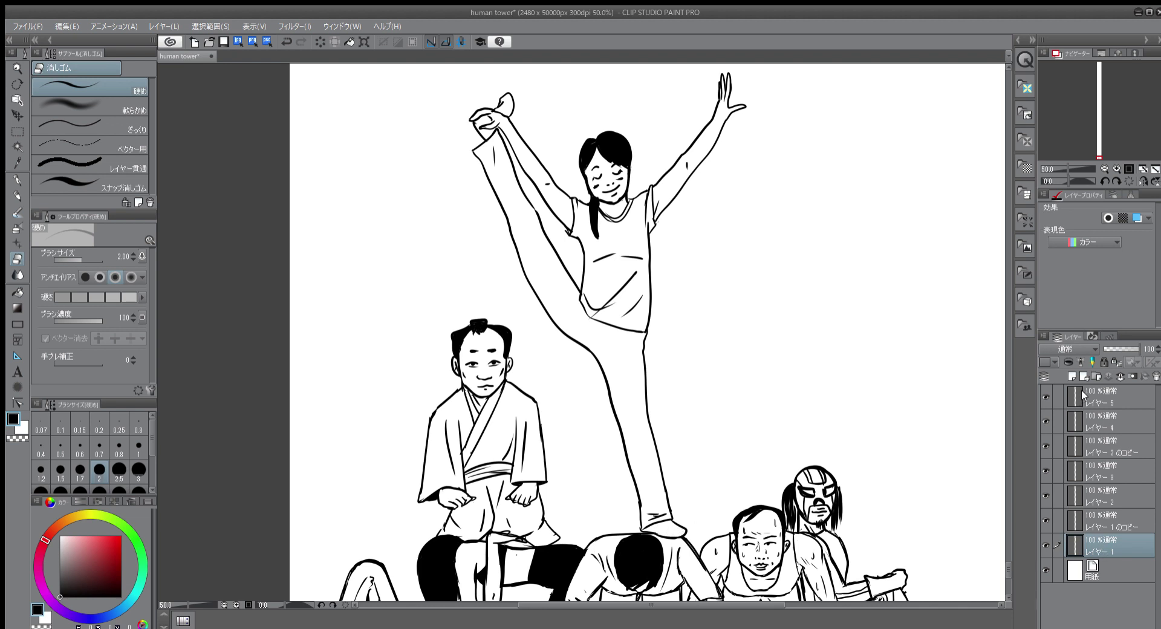
pyautogui.click(1086, 397)
pyautogui.press('p')
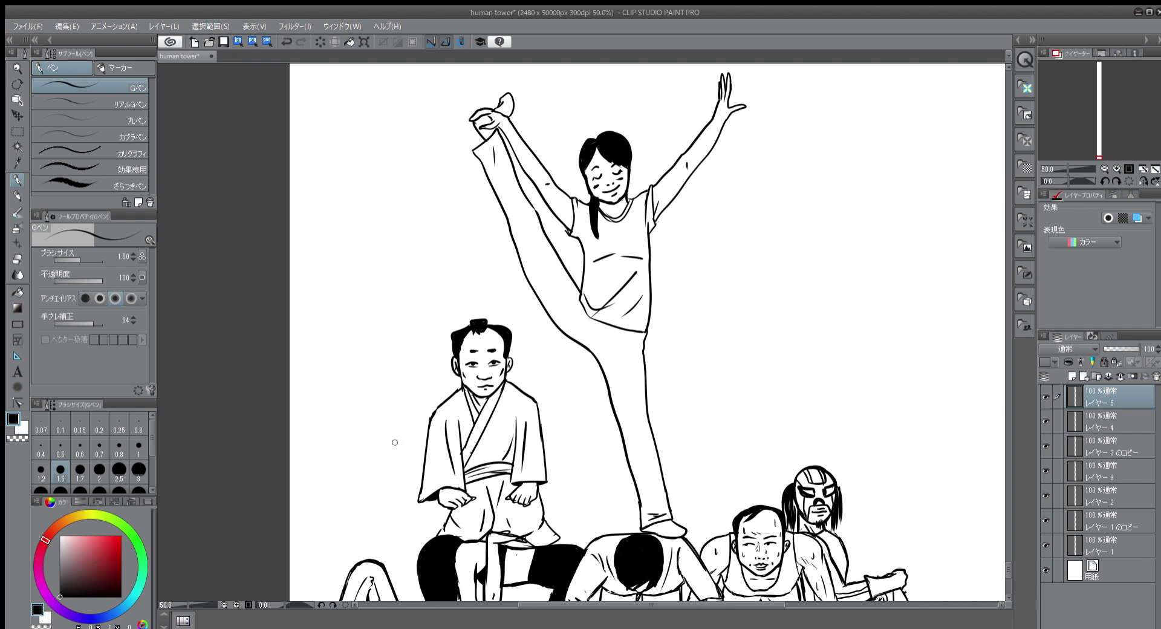
# Step: Fill the shoes of the standing foot and the raised foot solid black, including the areas between the gripping fingers
pyautogui.click(17, 291)
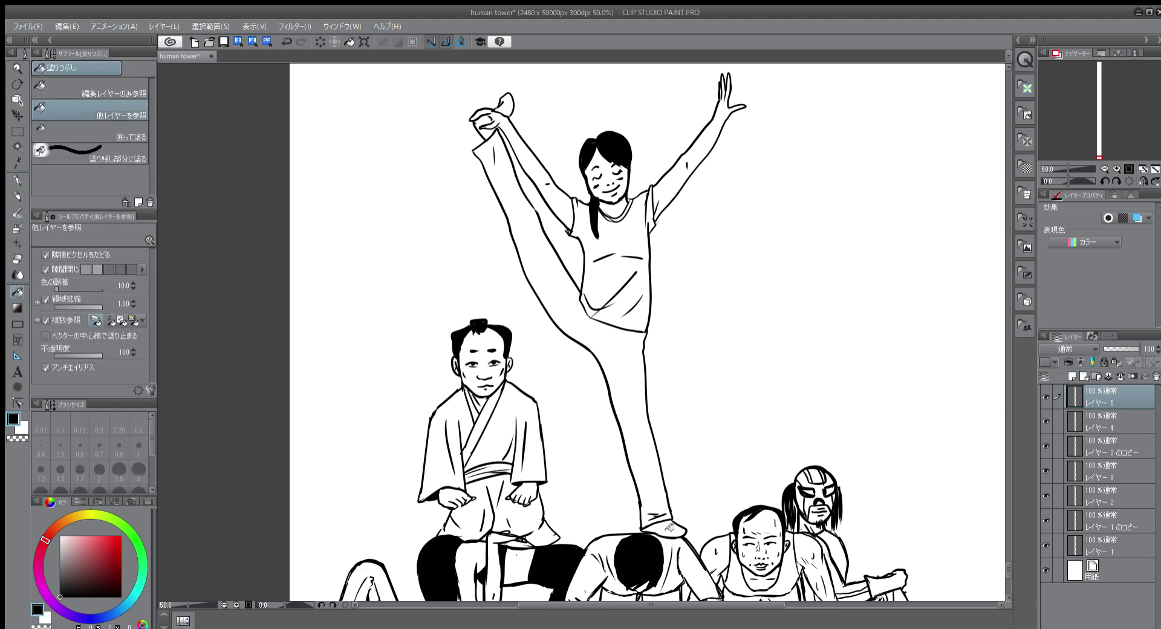
pyautogui.moveTo(518, 272); pyautogui.dragTo(552, 418)
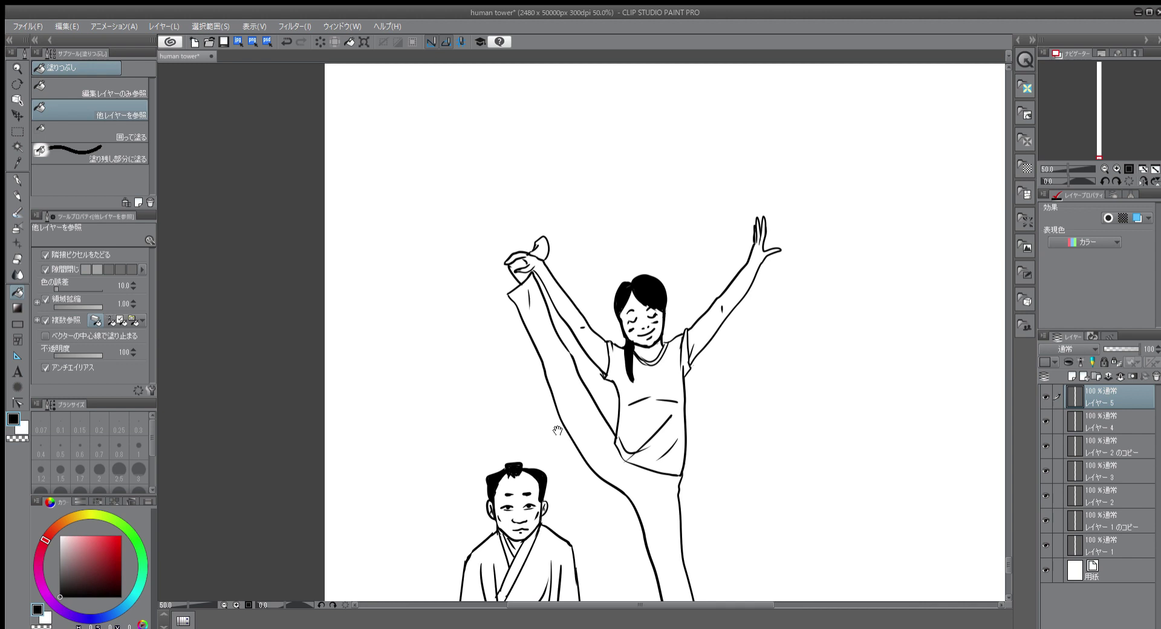
pyautogui.click(540, 249)
pyautogui.click(520, 276)
pyautogui.click(518, 265)
# Step: Erase the black fill covering the raised foot's ankle just above the trouser cuff
pyautogui.press('e')
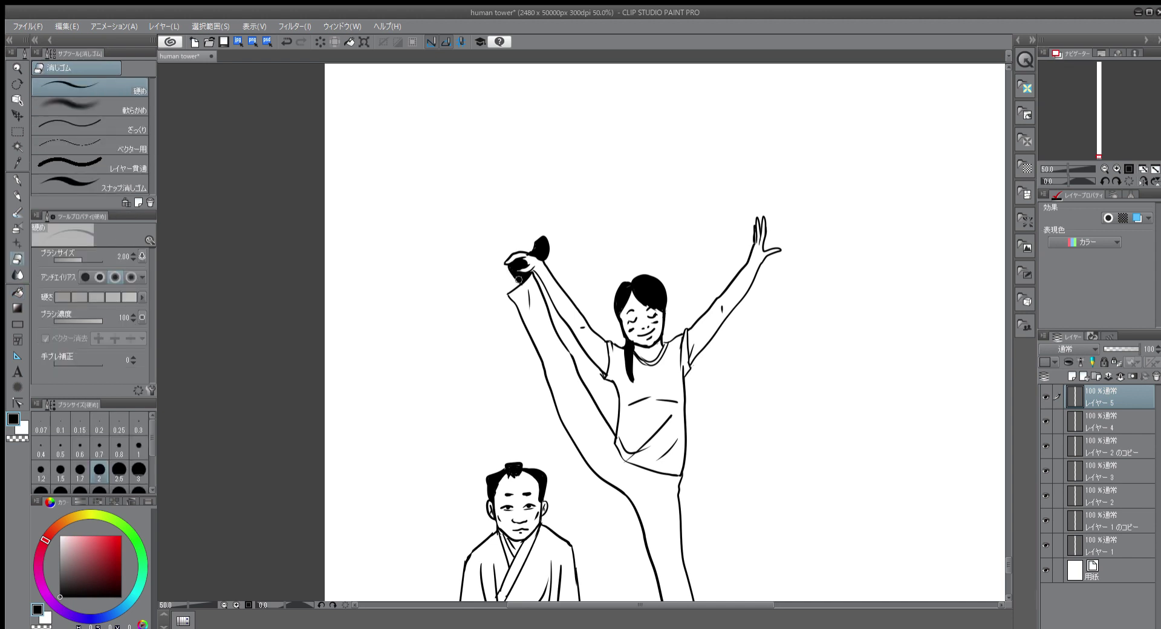
pyautogui.moveTo(518, 278); pyautogui.dragTo(519, 276)
pyautogui.press('p')
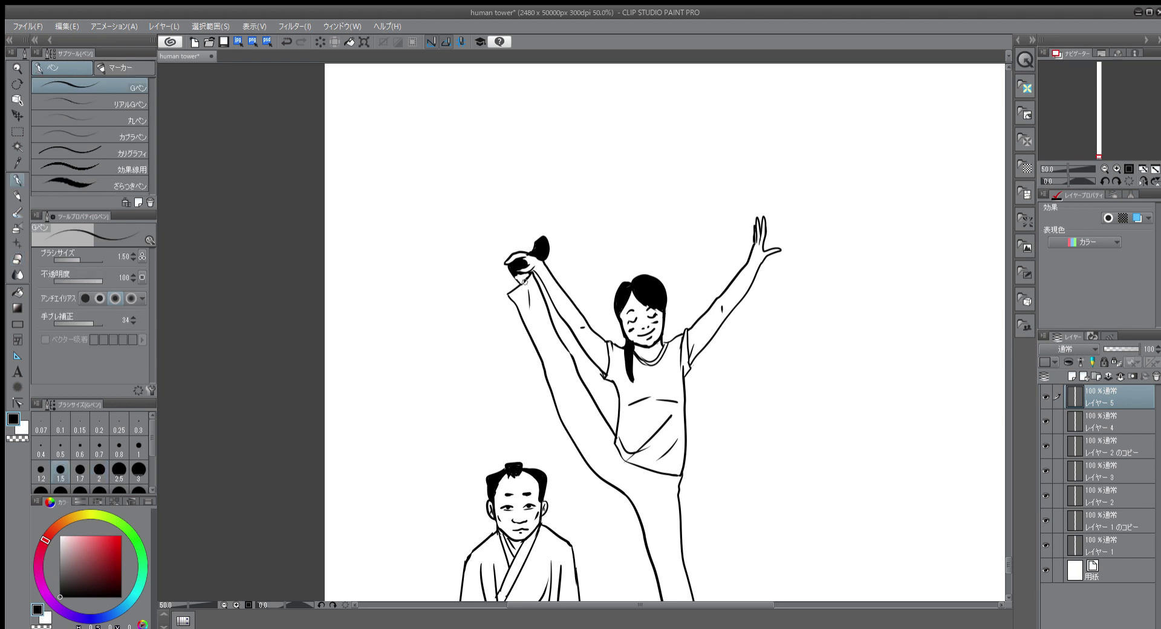
pyautogui.moveTo(515, 279); pyautogui.dragTo(520, 286)
pyautogui.hotkey('ctrl', 'z')
# Step: Rotate the balancing figure about 9 degrees clockwise and reposition it so its foot rests on the crouching person's back
pyautogui.moveTo(696, 367); pyautogui.dragTo(695, 244)
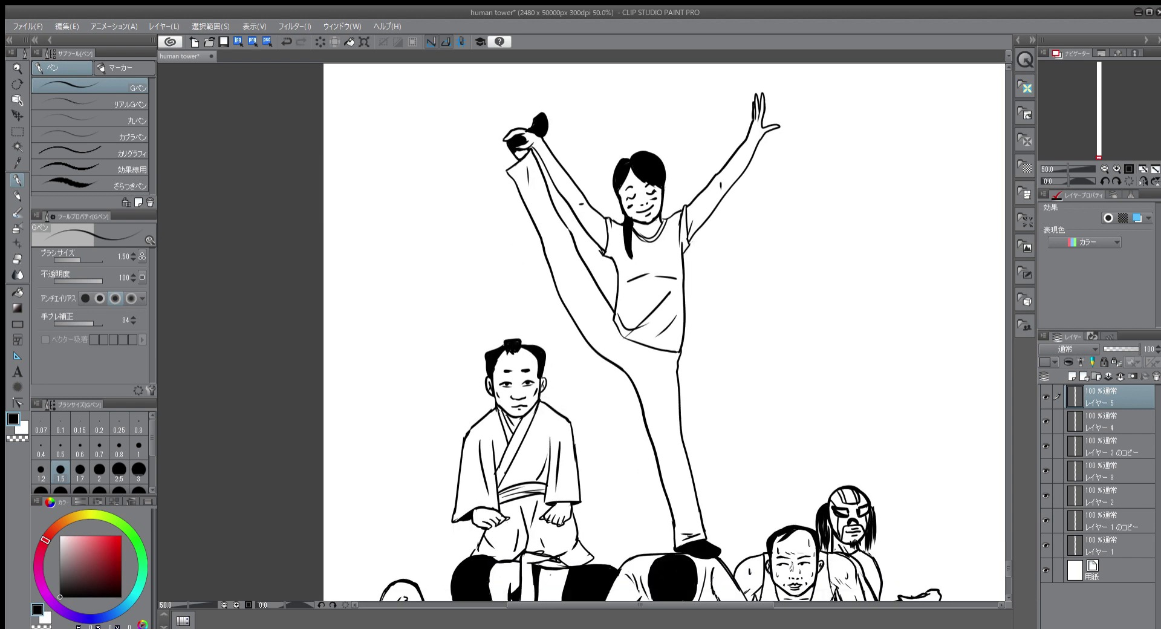
pyautogui.scroll(-2, 695, 243)
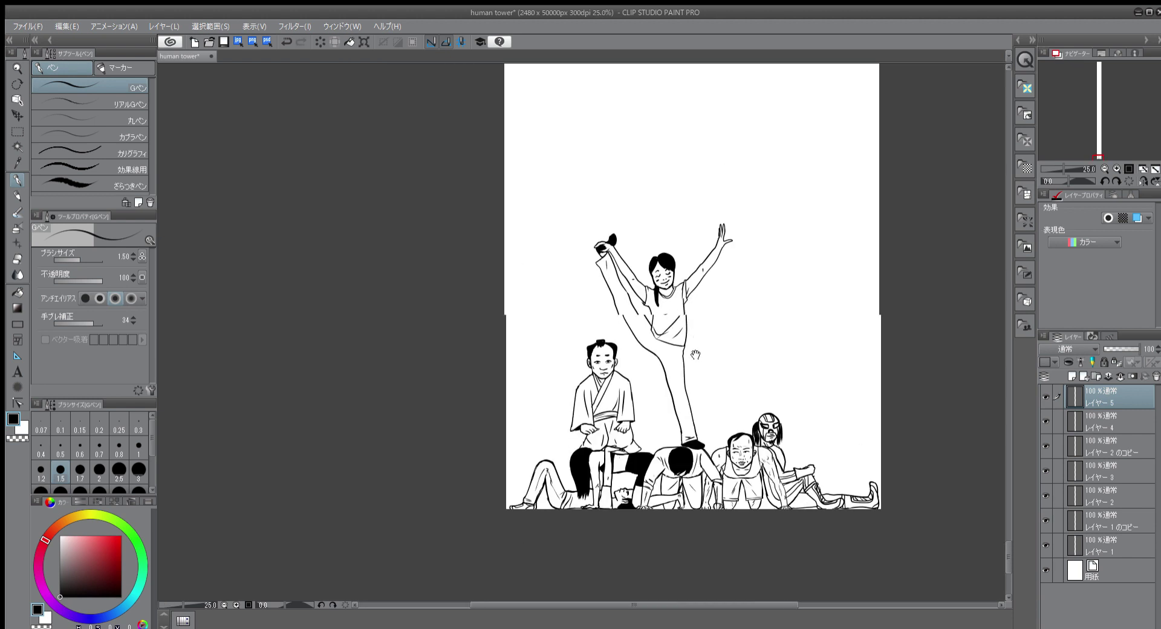
pyautogui.hotkey('ctrl', 't')
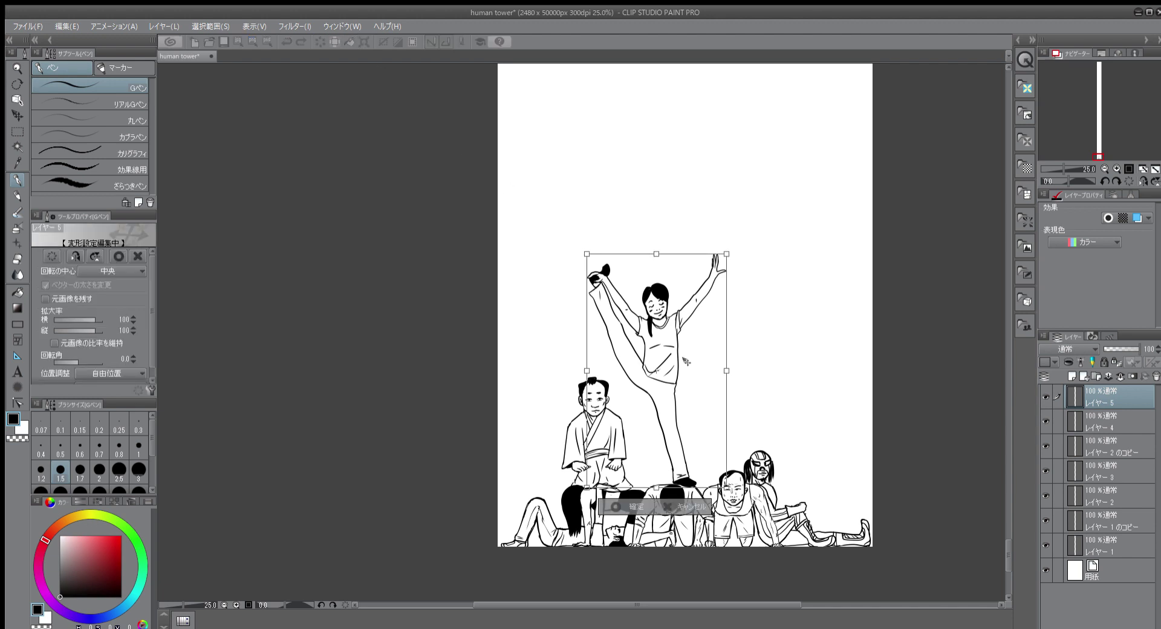
pyautogui.moveTo(744, 225); pyautogui.dragTo(786, 246)
pyautogui.moveTo(705, 357); pyautogui.dragTo(690, 365)
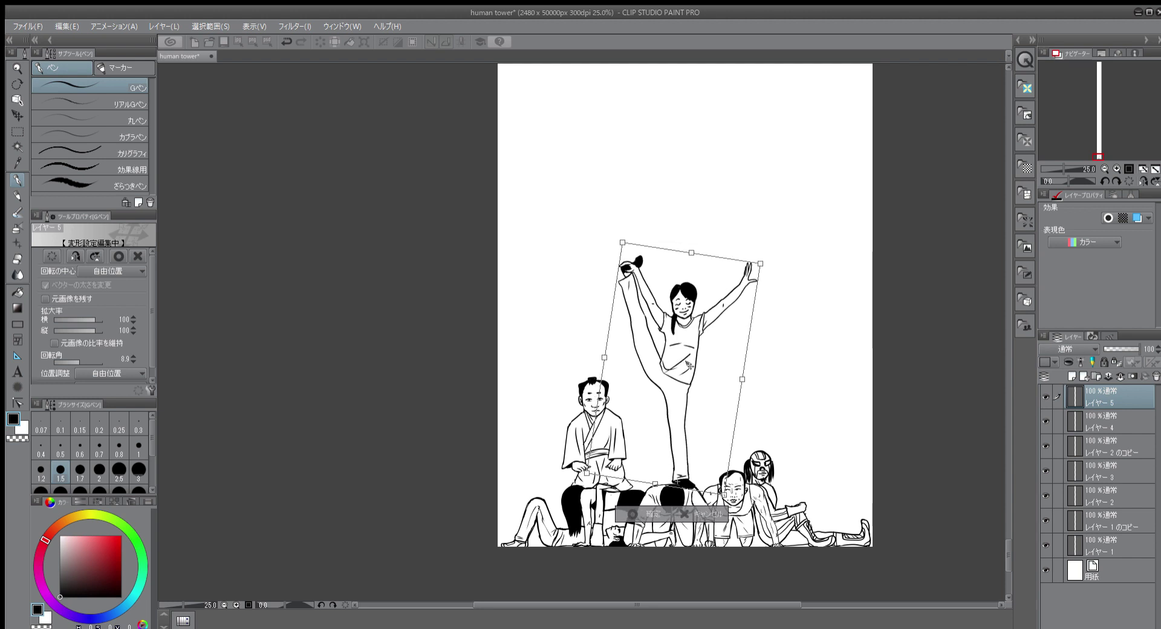
pyautogui.press('Return')
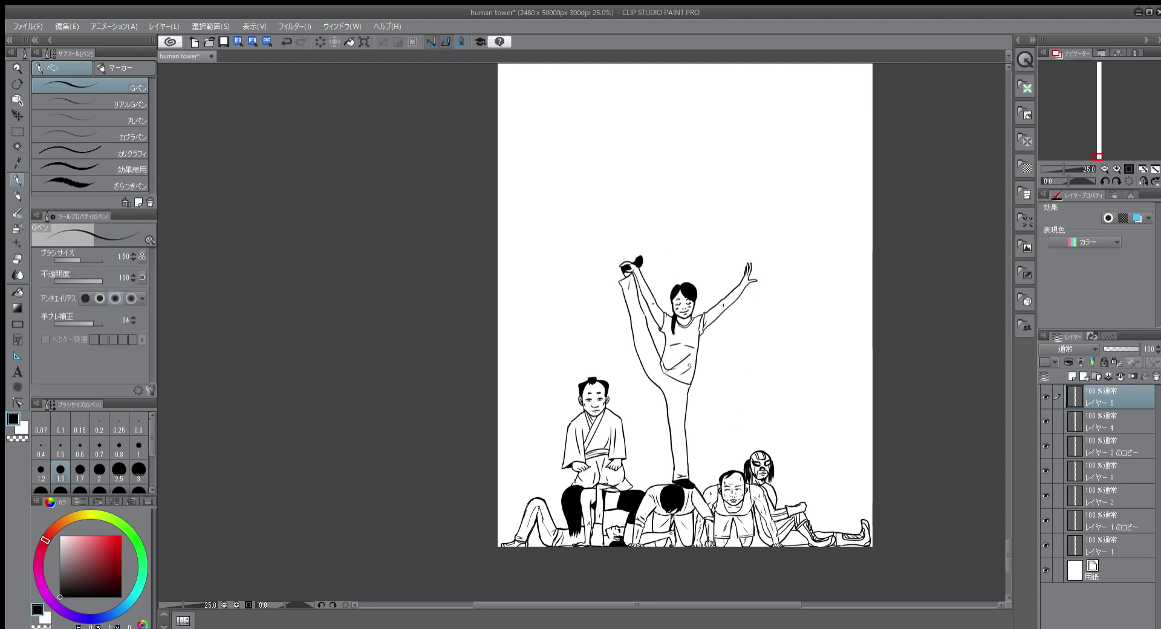
# Step: Nudge the rotated figure slightly downward onto the crouching person's back
pyautogui.click(363, 38)
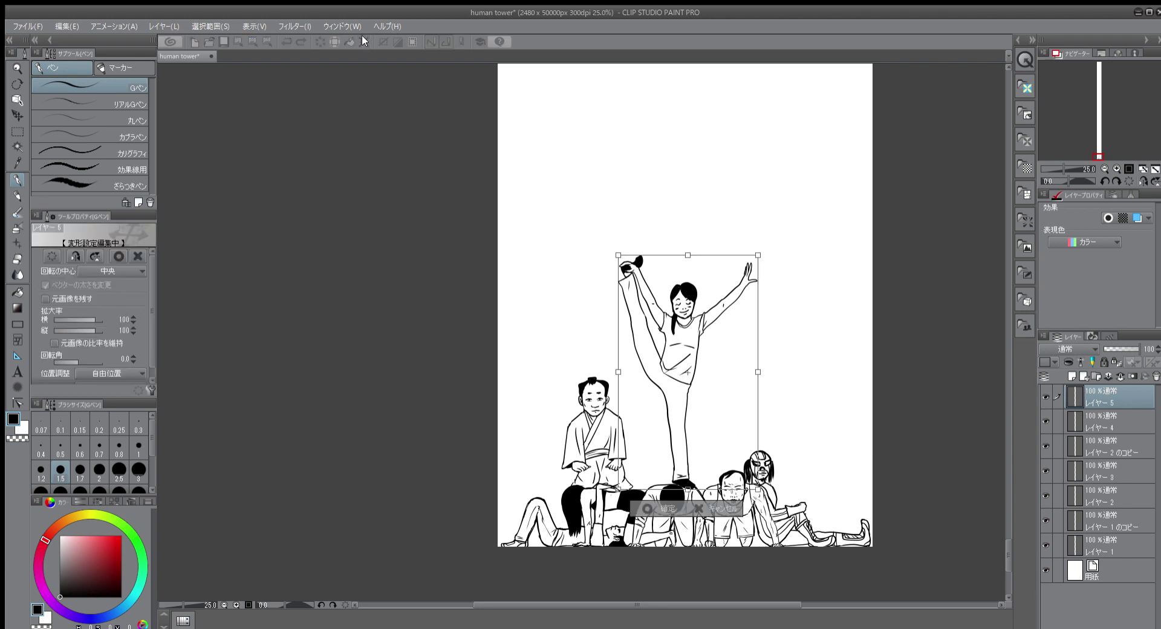
pyautogui.press('Down')
pyautogui.press('Return')
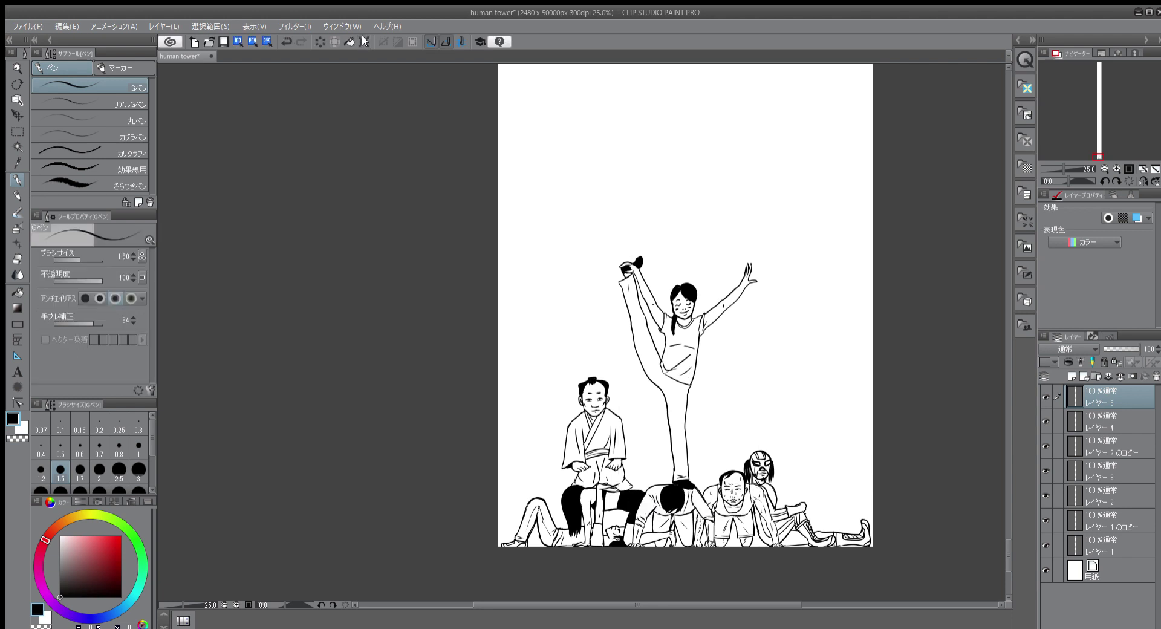